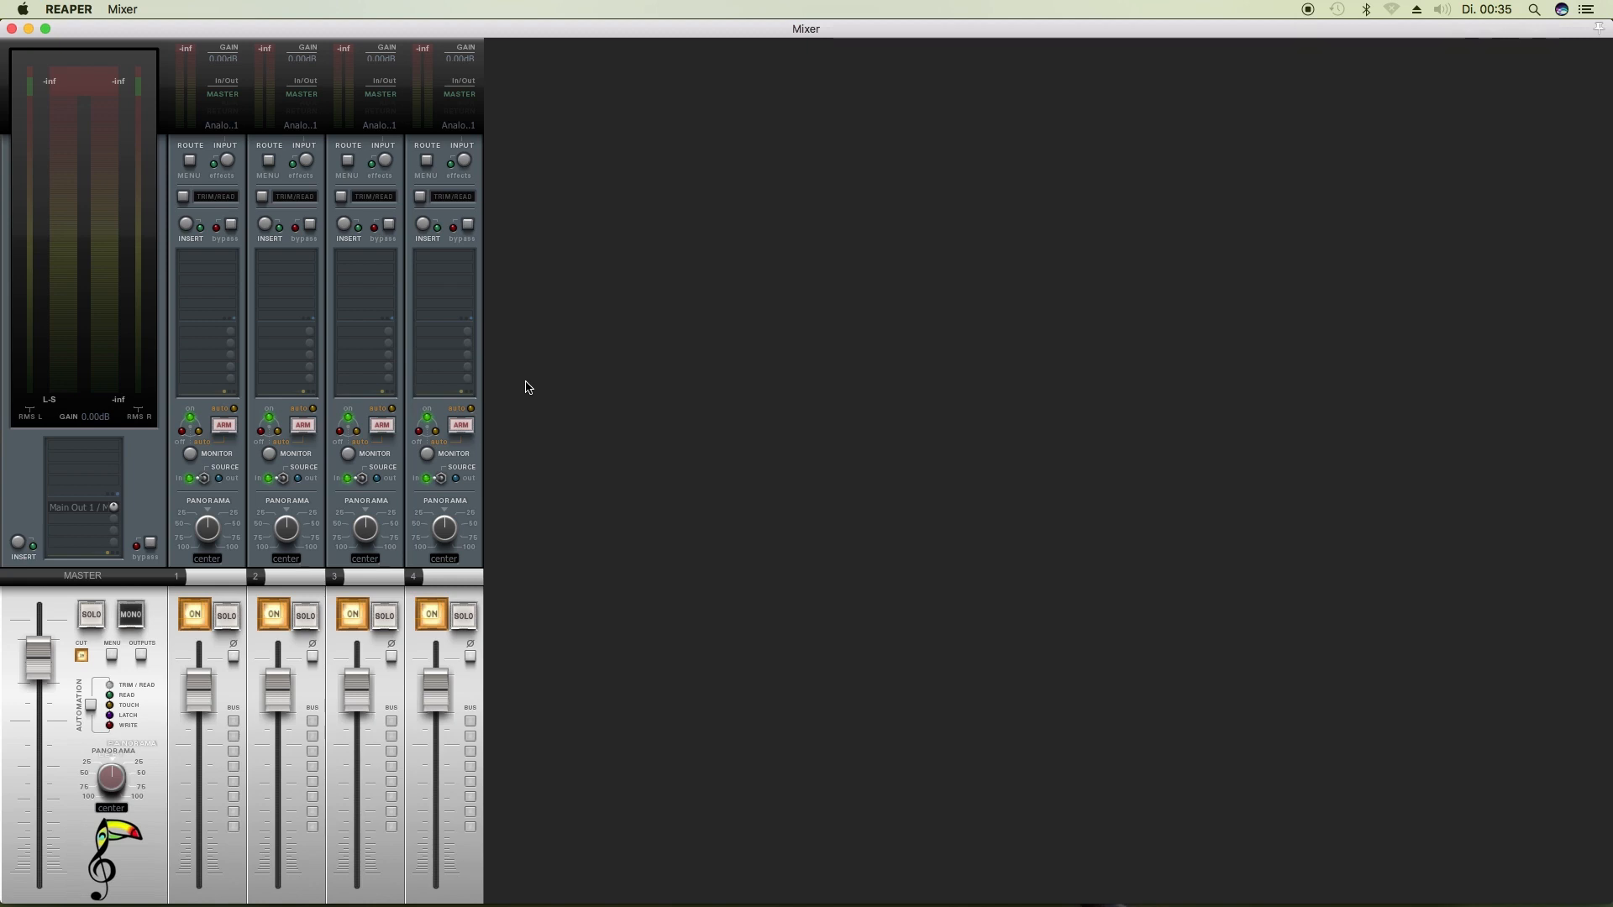
Add the SumThing (Tukan) JS plugin to track 1 and close its floating window.
click(232, 273)
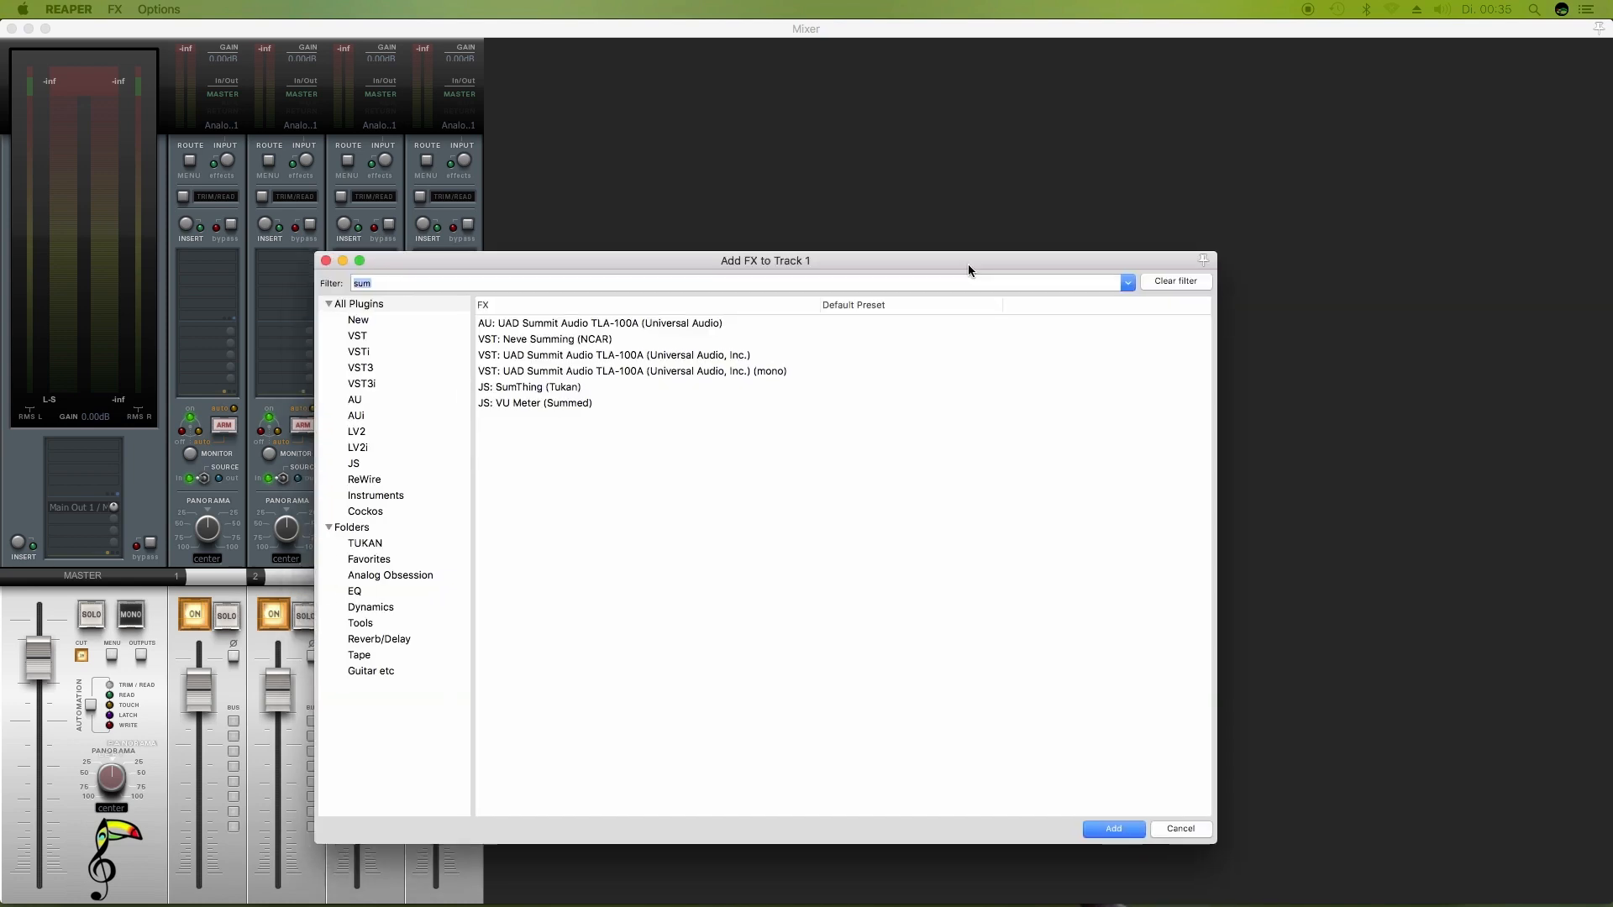
click(530, 382)
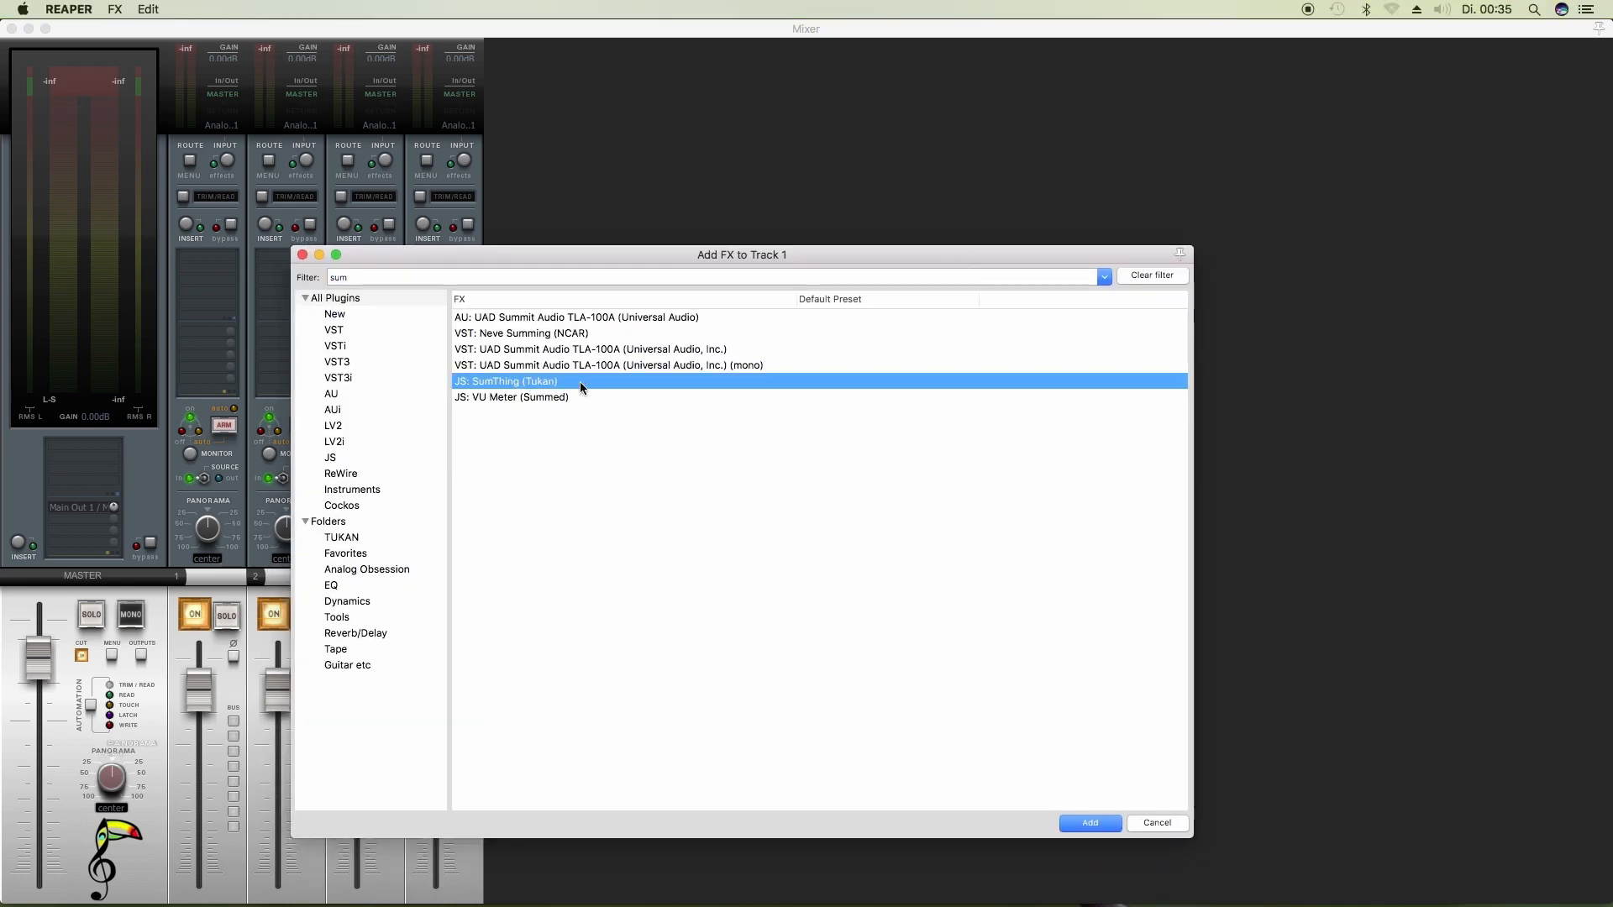
double_click(530, 382)
drag(215, 57, 837, 191)
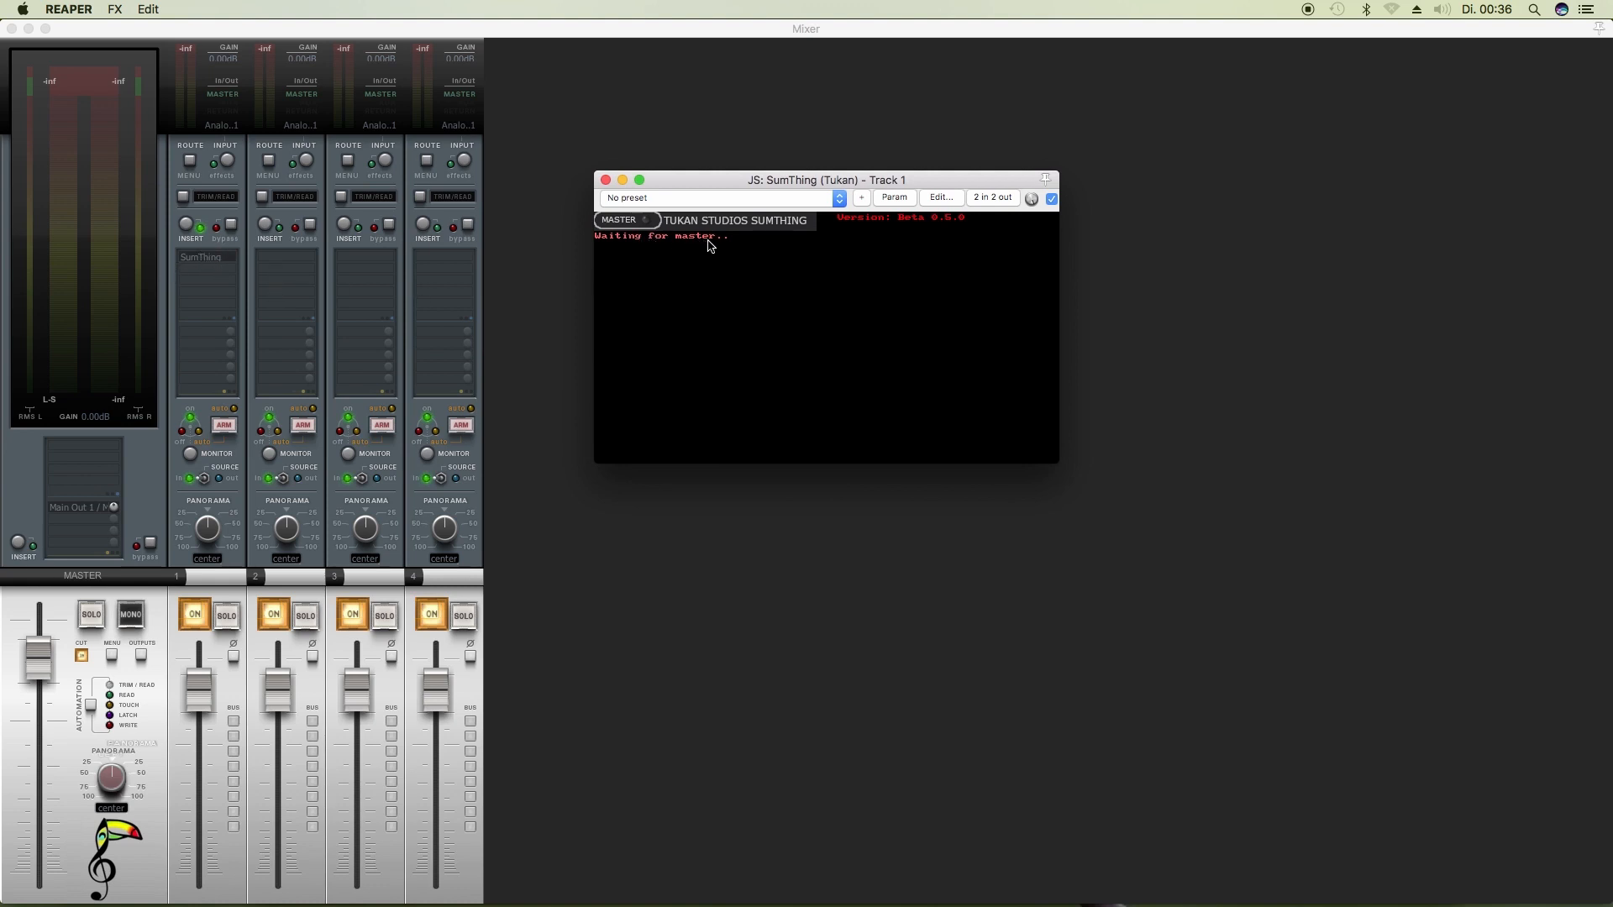
click(604, 181)
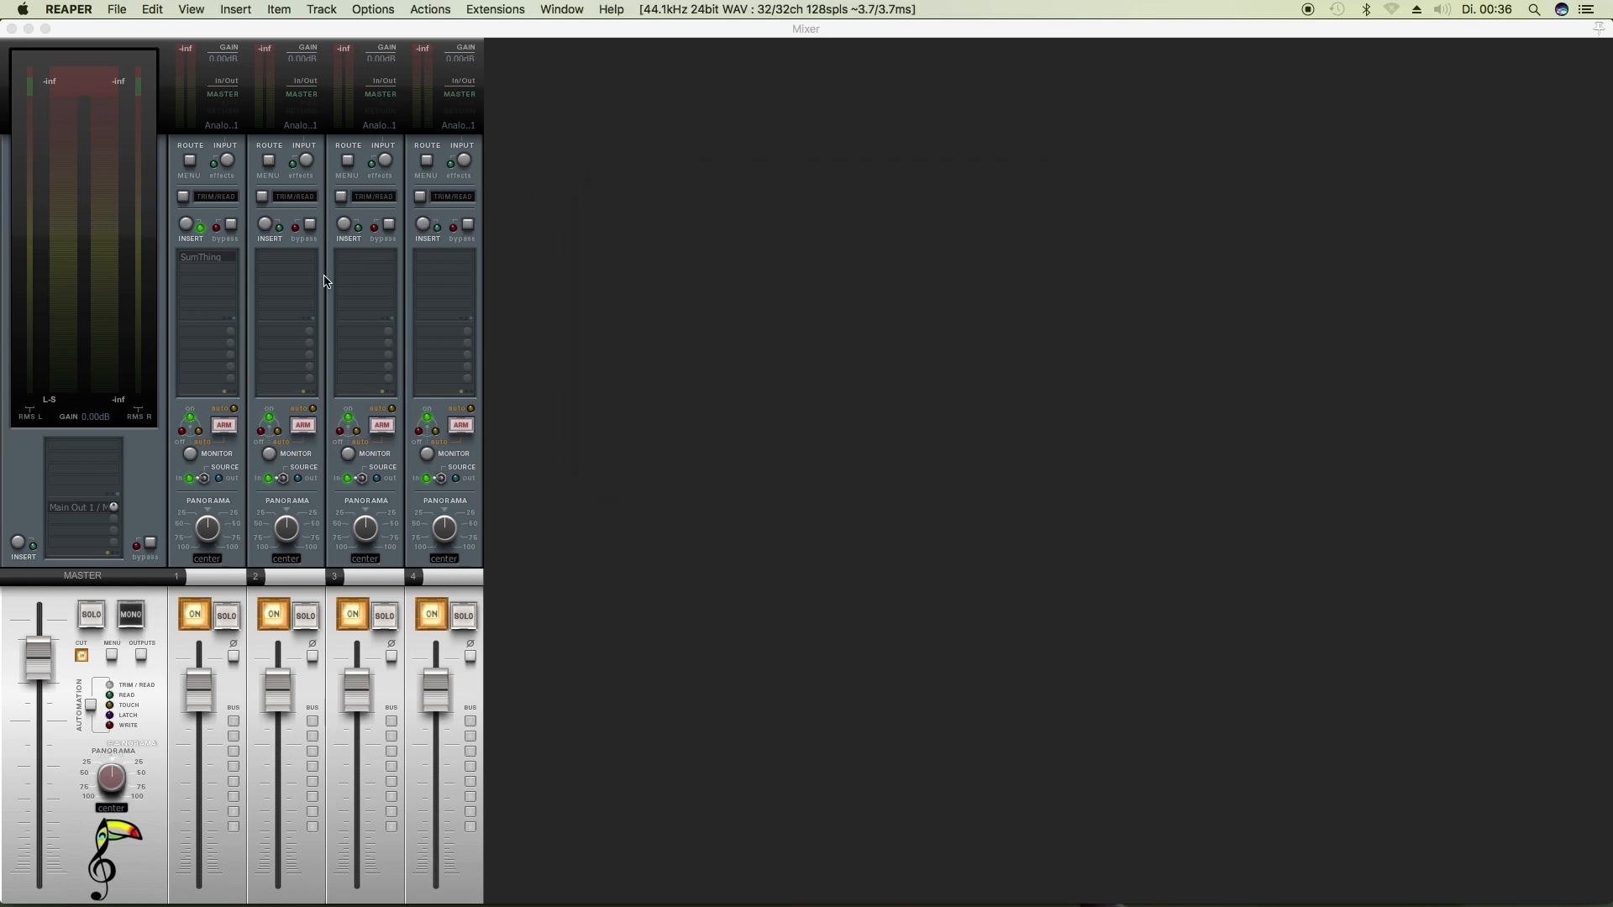
Embed track 1's SumThing interface in its mixer strip and copy the plugin to tracks 2 to 4 and the master track.
right_click(210, 262)
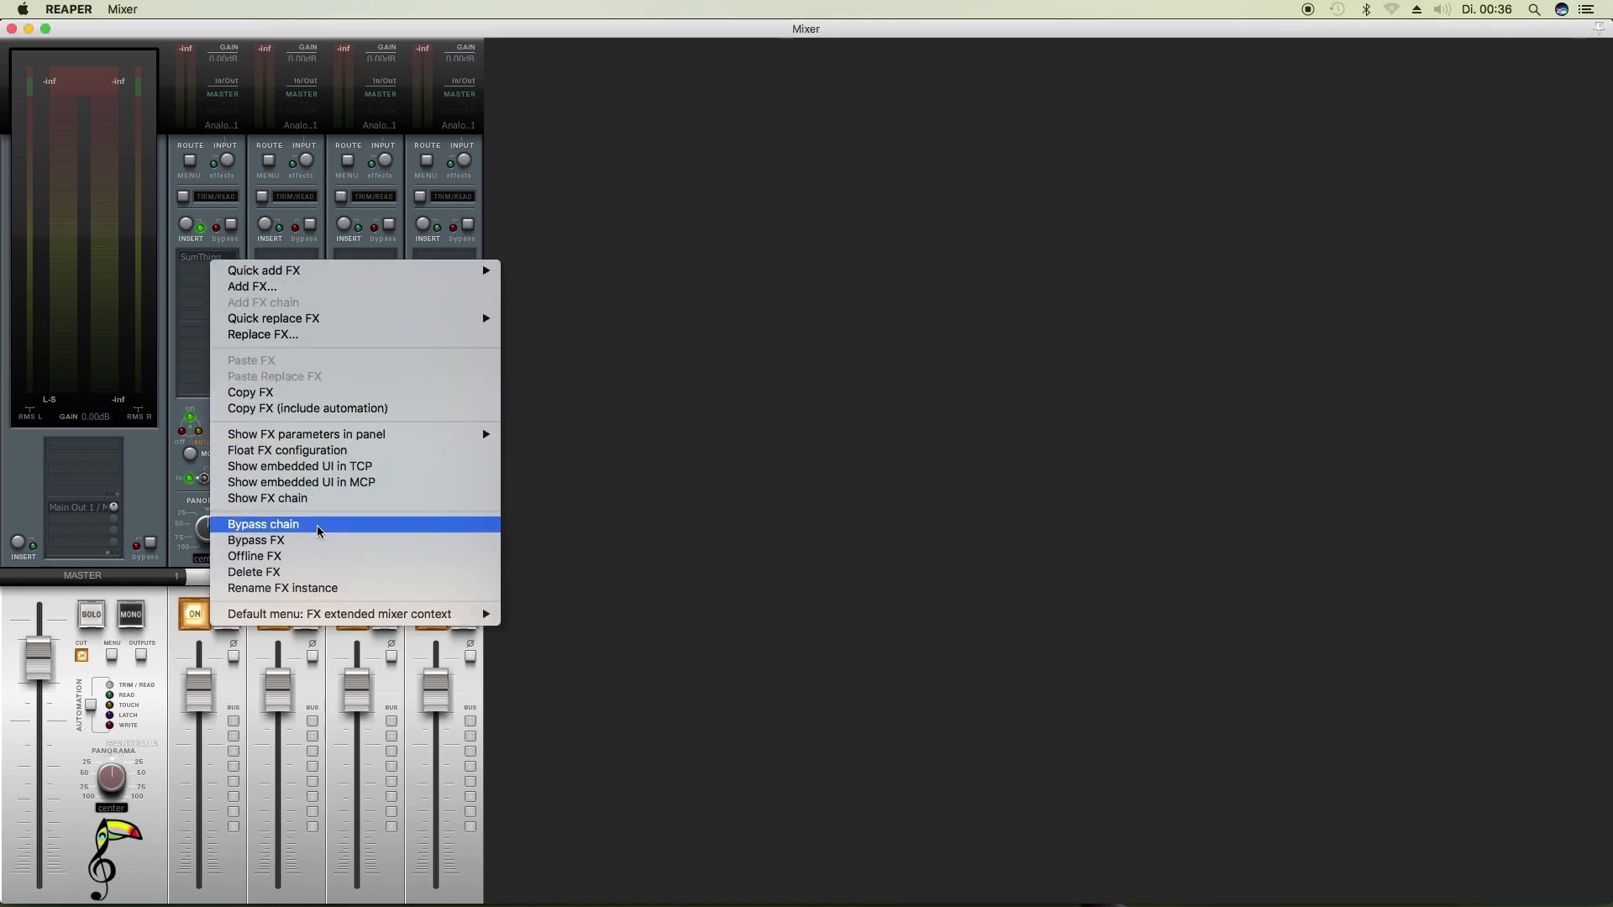
click(330, 485)
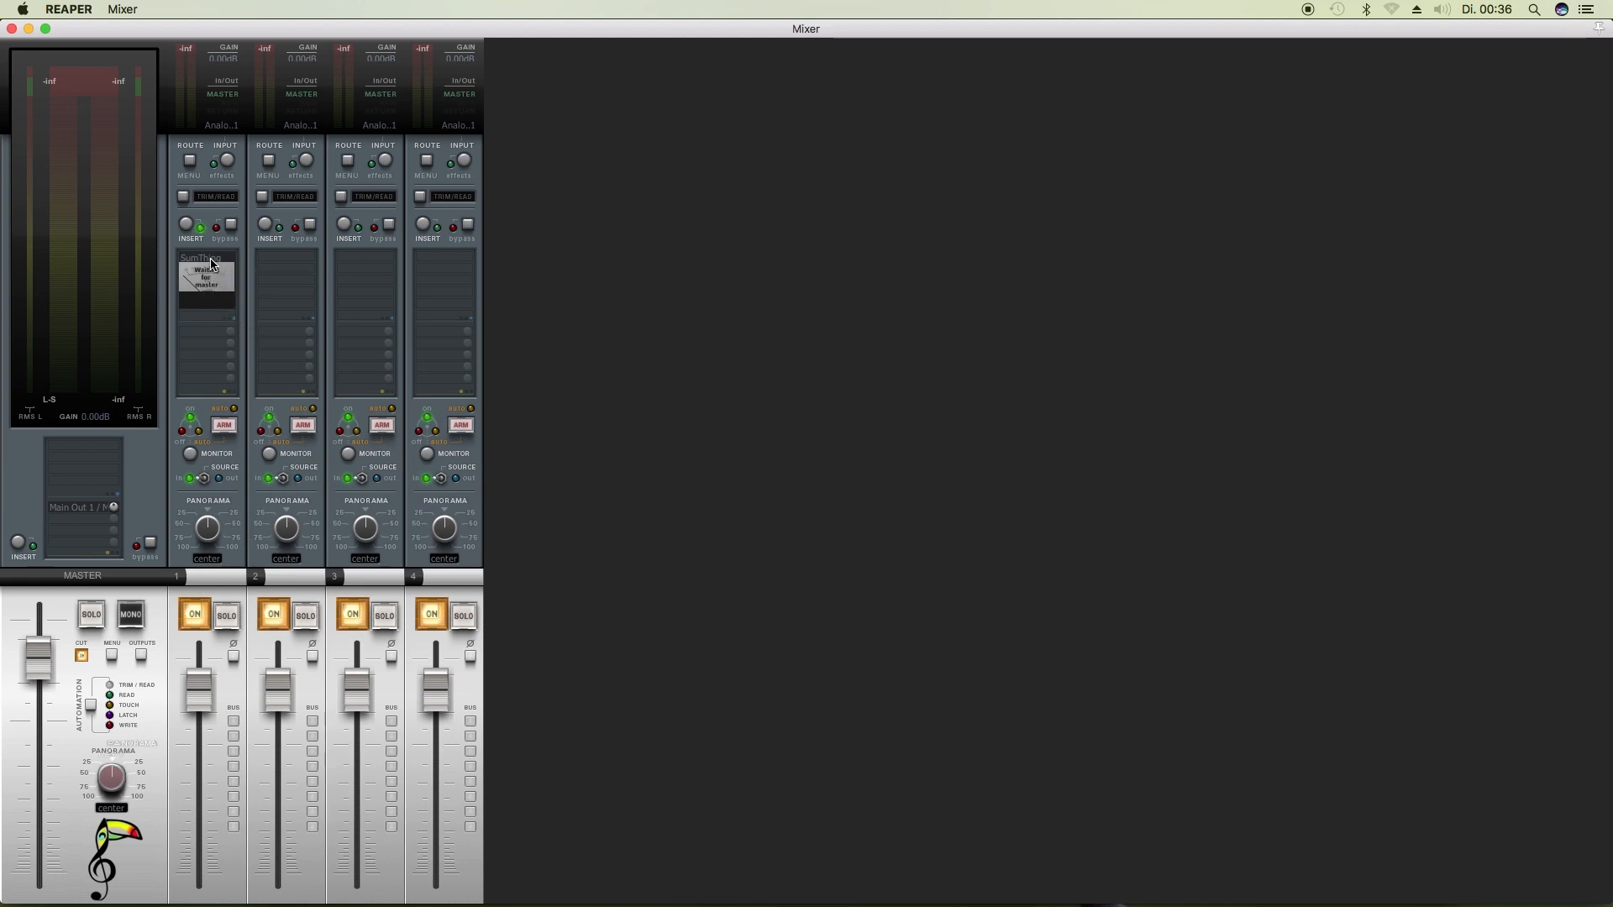
drag(210, 263, 429, 259)
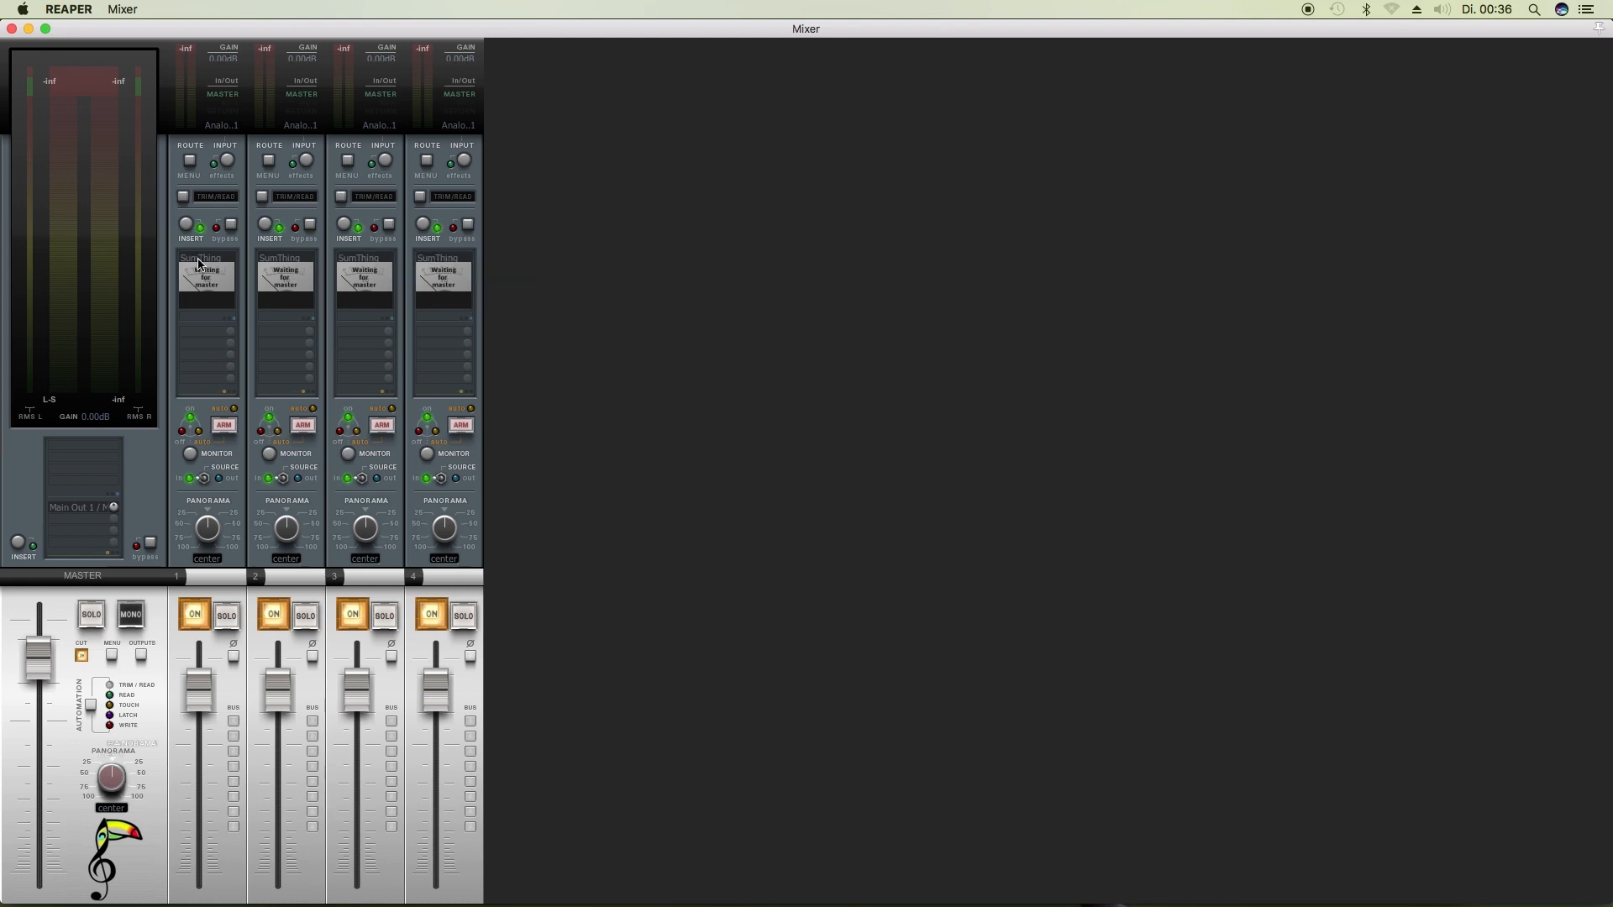
drag(202, 265, 102, 447)
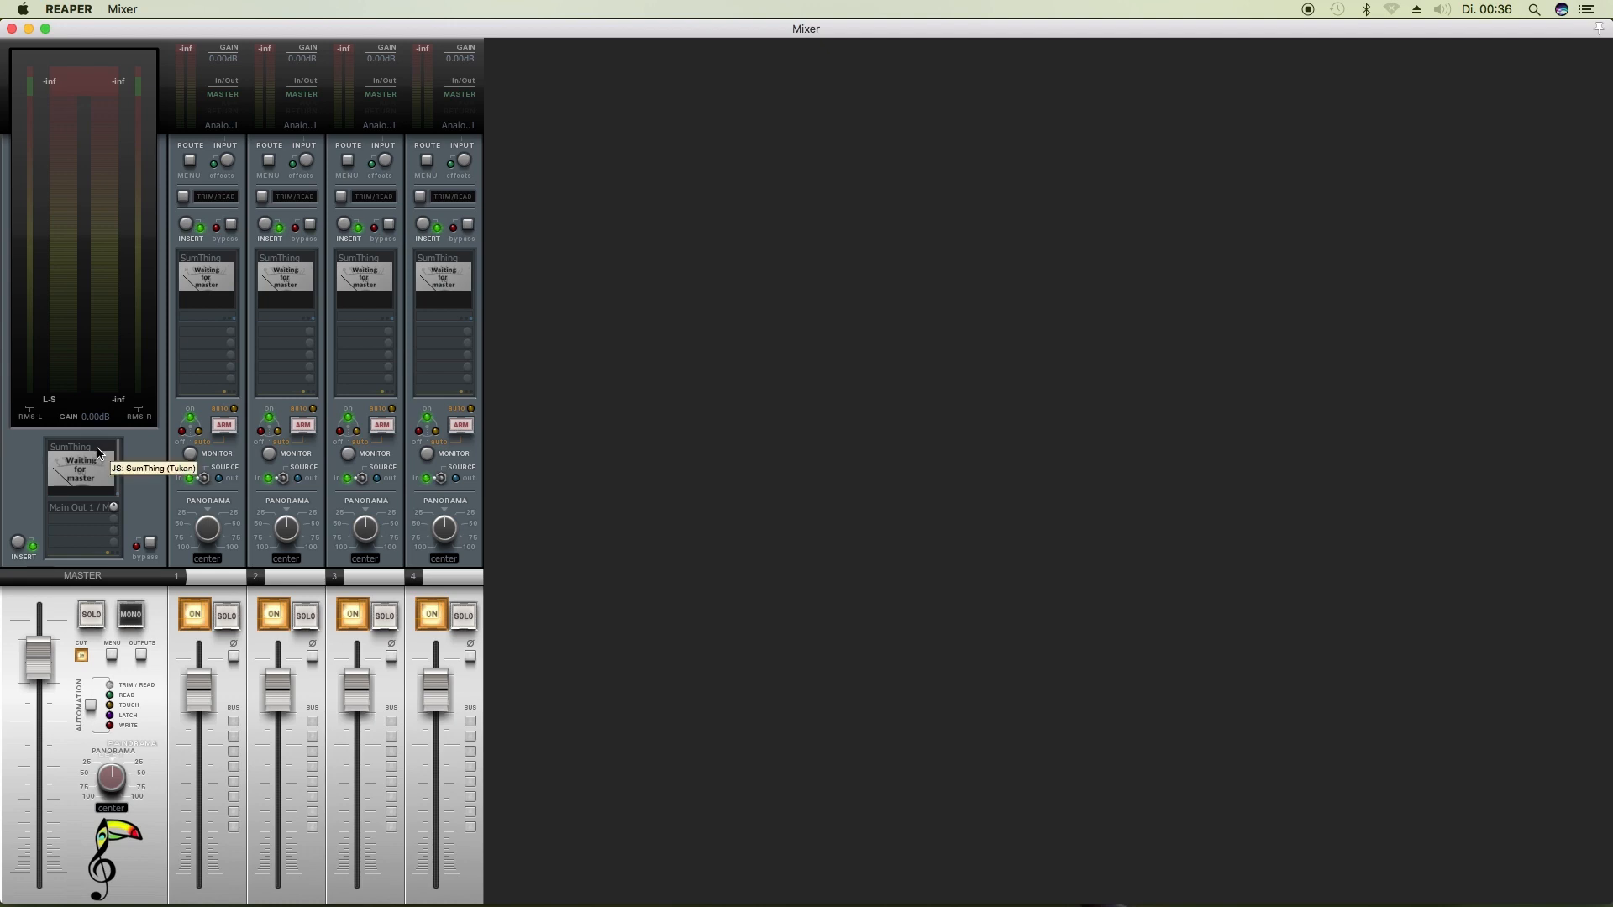
Set the master track's SumThing instance as the Master and close its window.
click(98, 452)
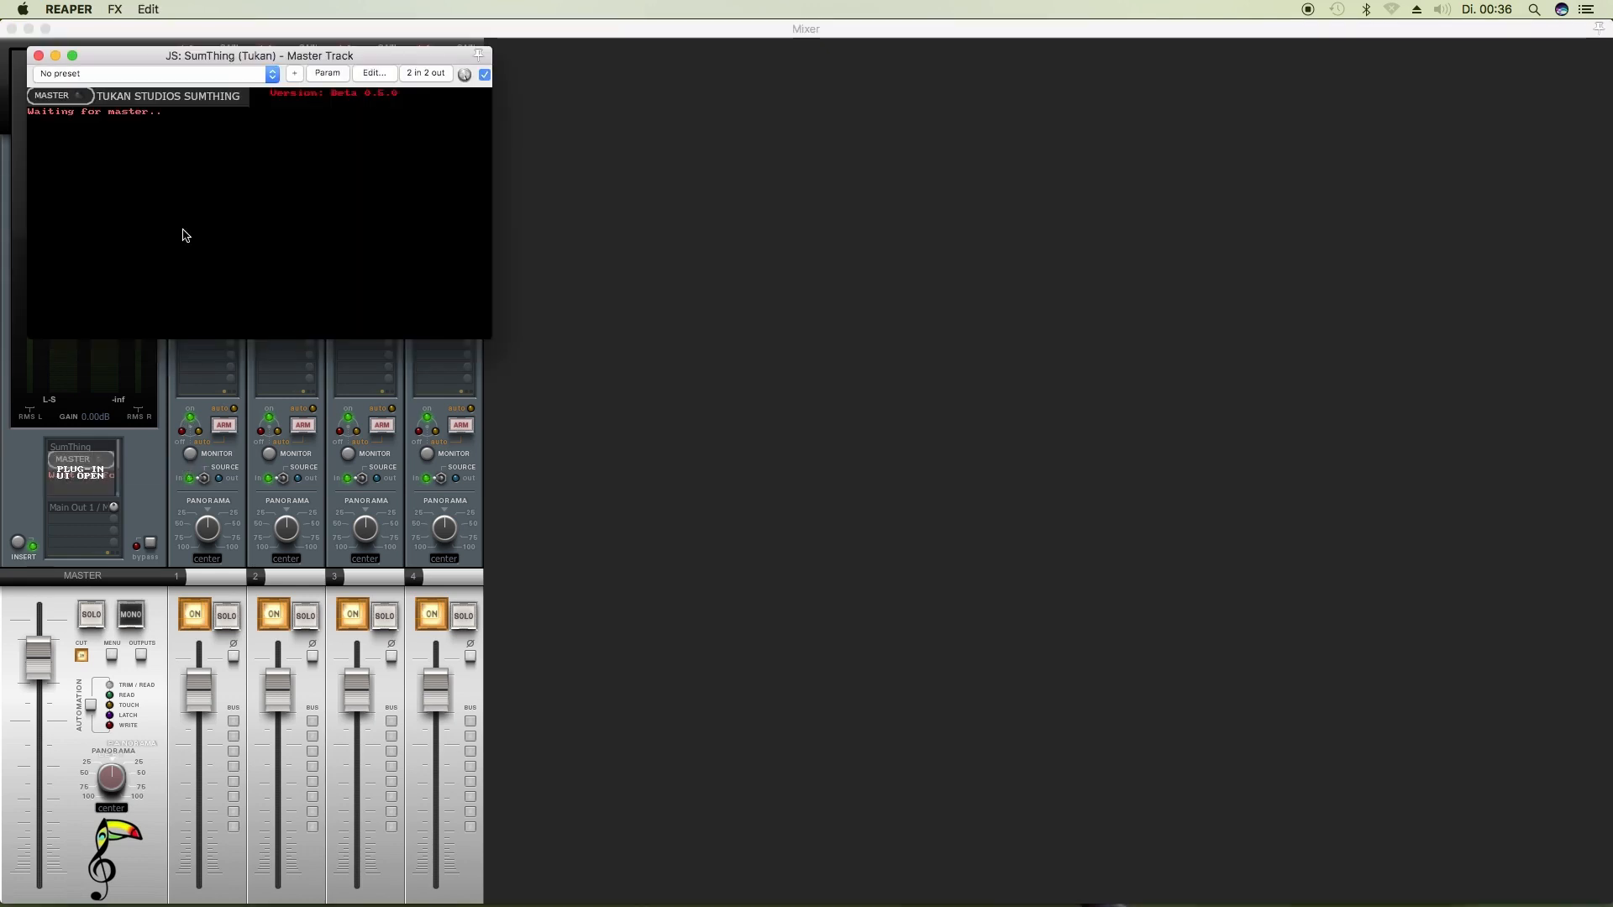
drag(180, 56, 651, 178)
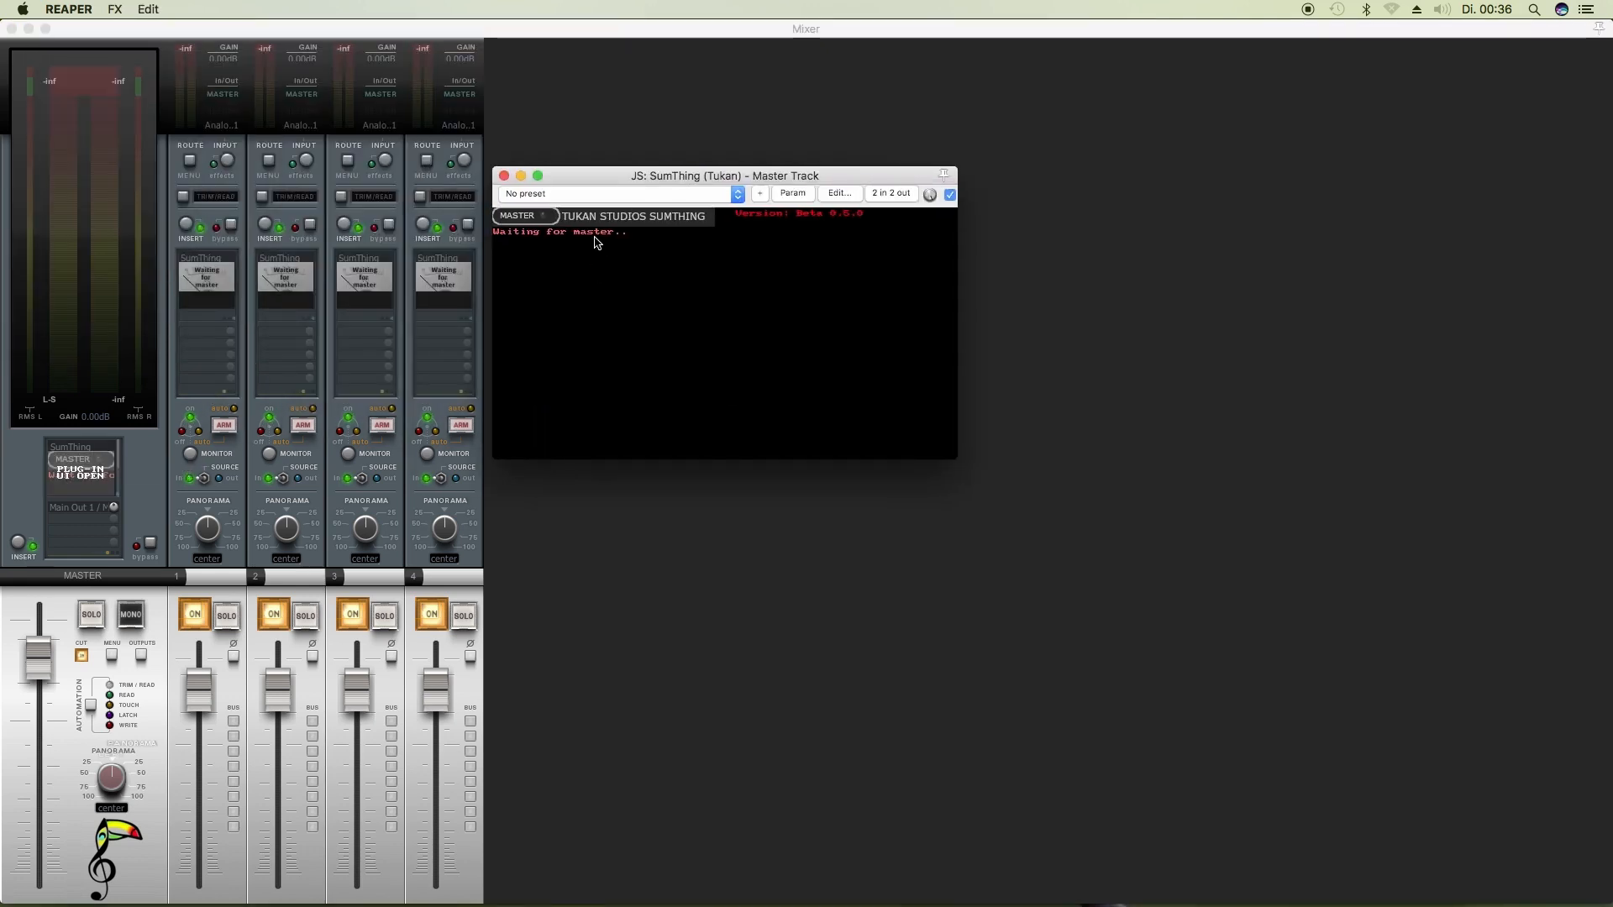
click(530, 217)
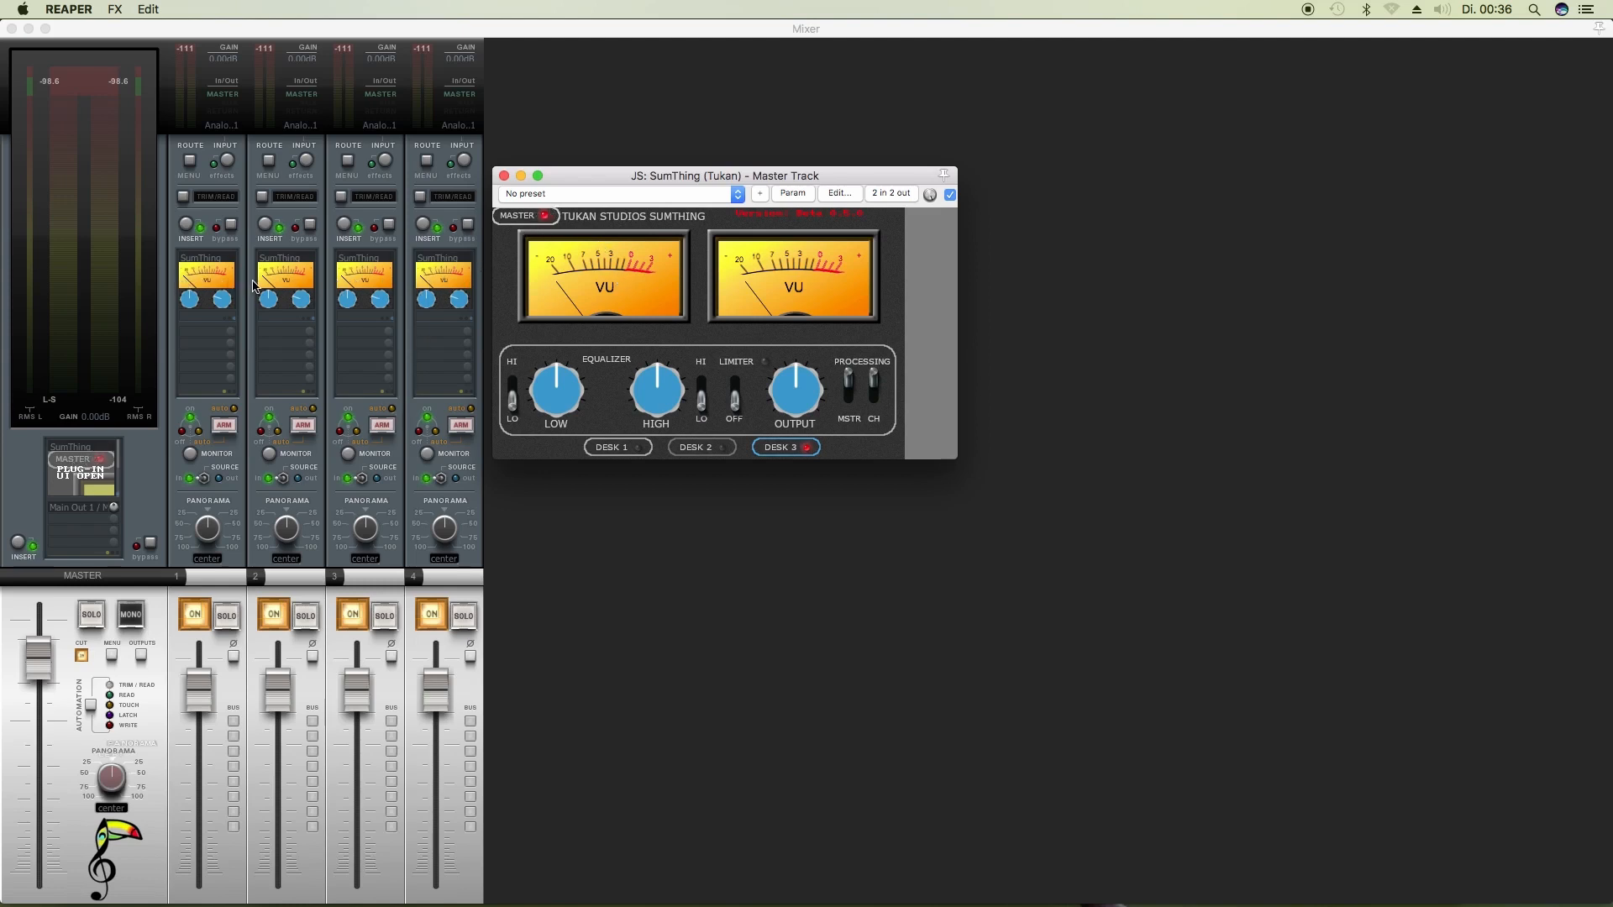
click(505, 177)
Examine the channel controls of SumThing on track 1 and close its window.
click(207, 276)
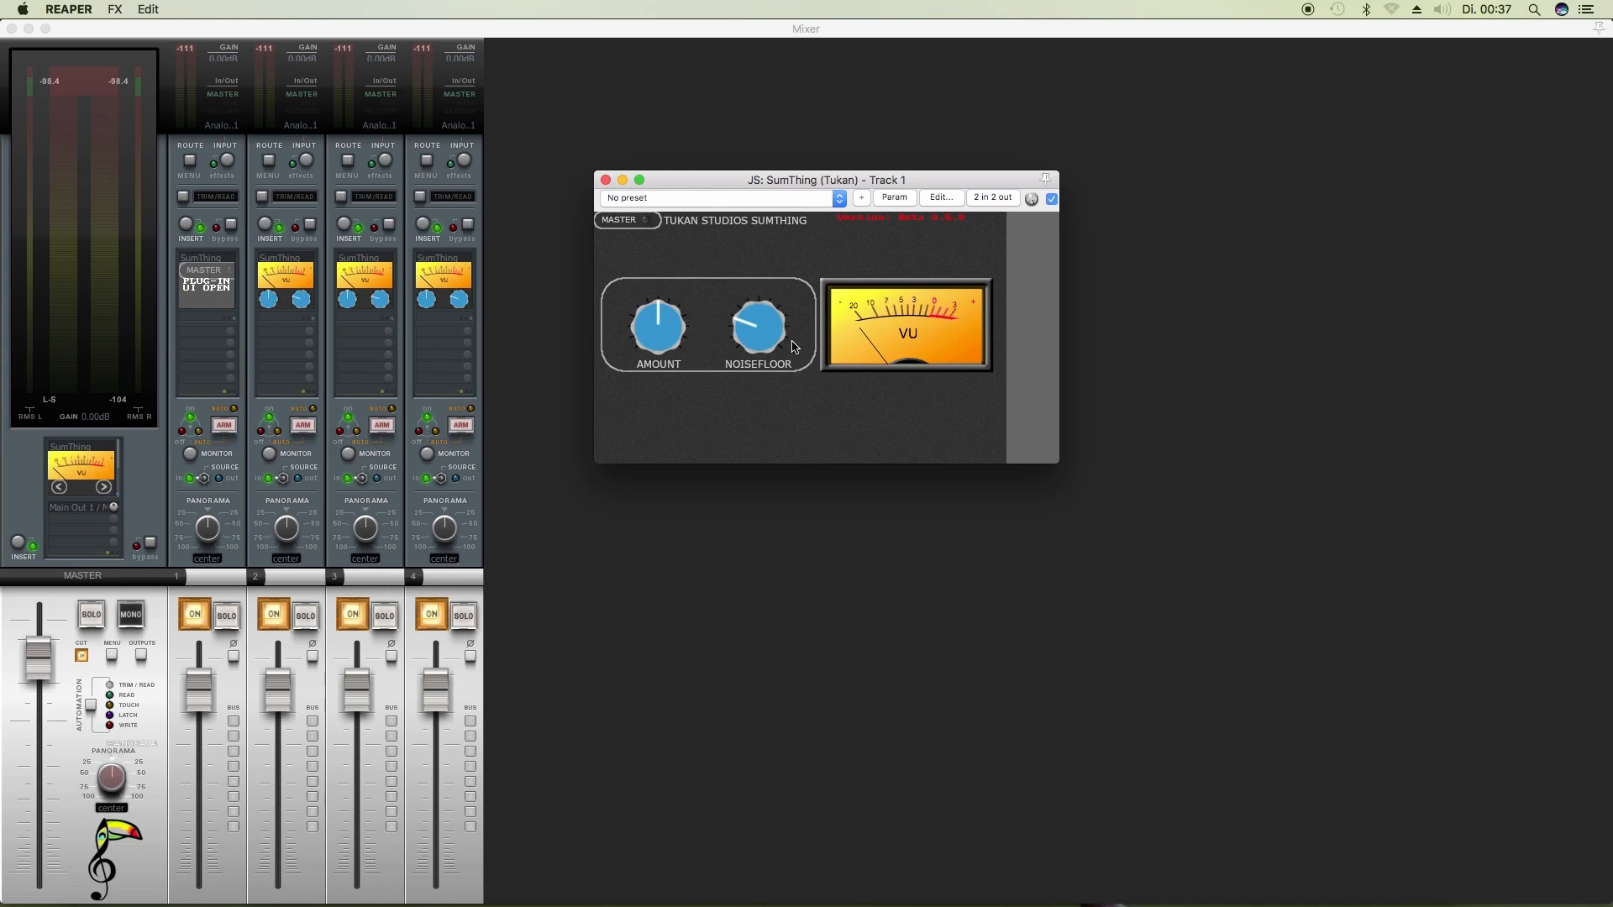
click(606, 179)
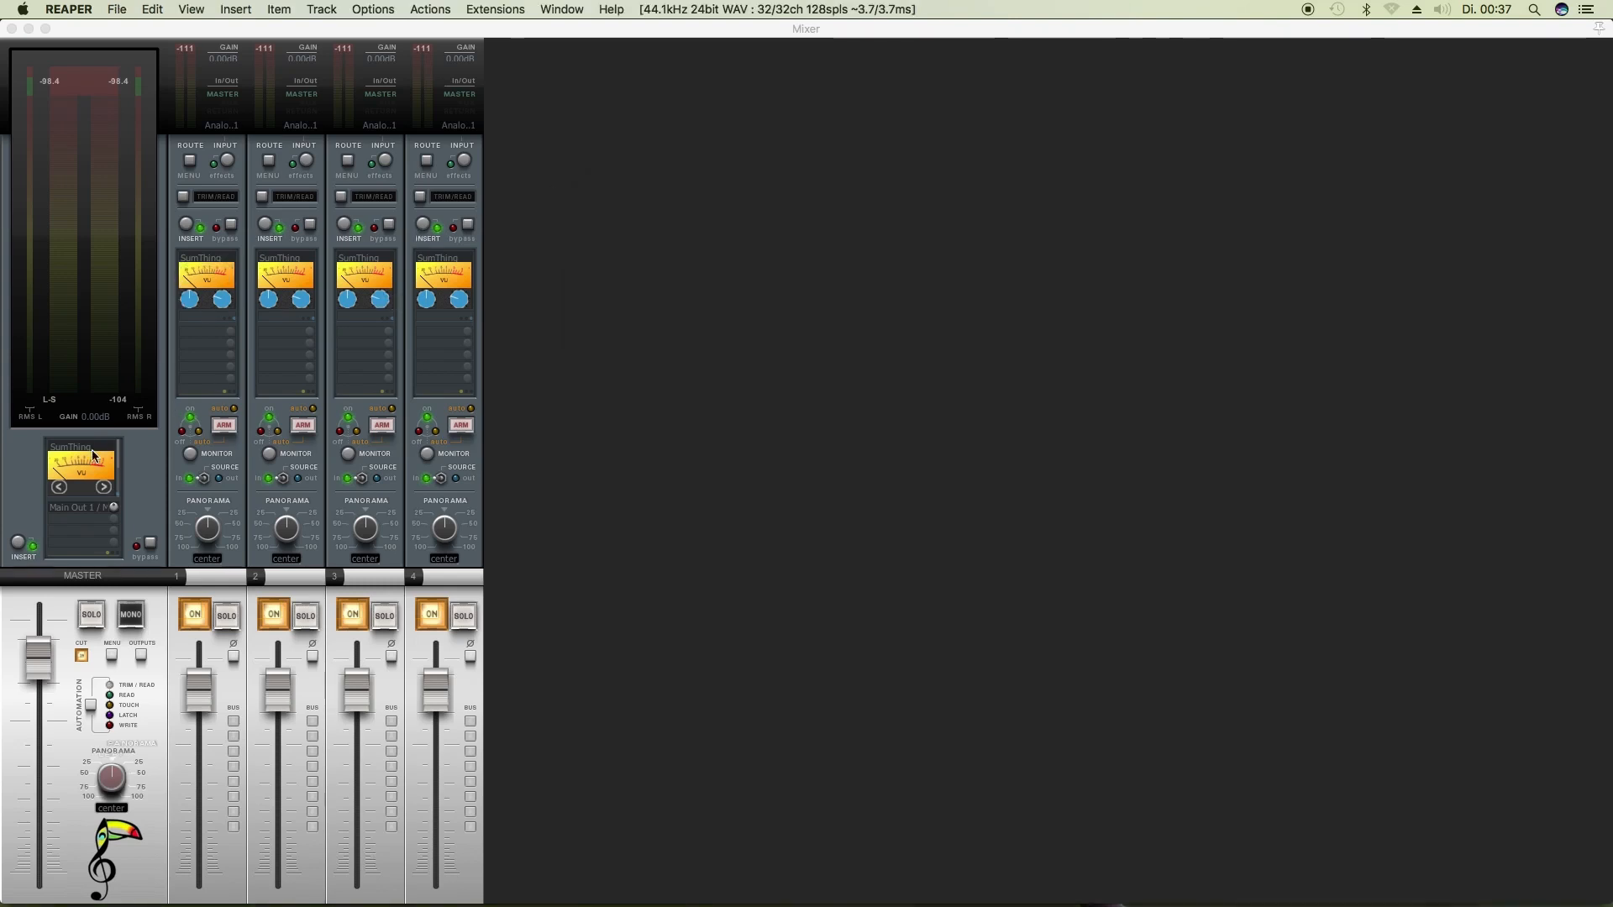
Open the master track's SumThing and compare the Desk 1 and Desk 2 models, ending on Desk 3.
click(80, 453)
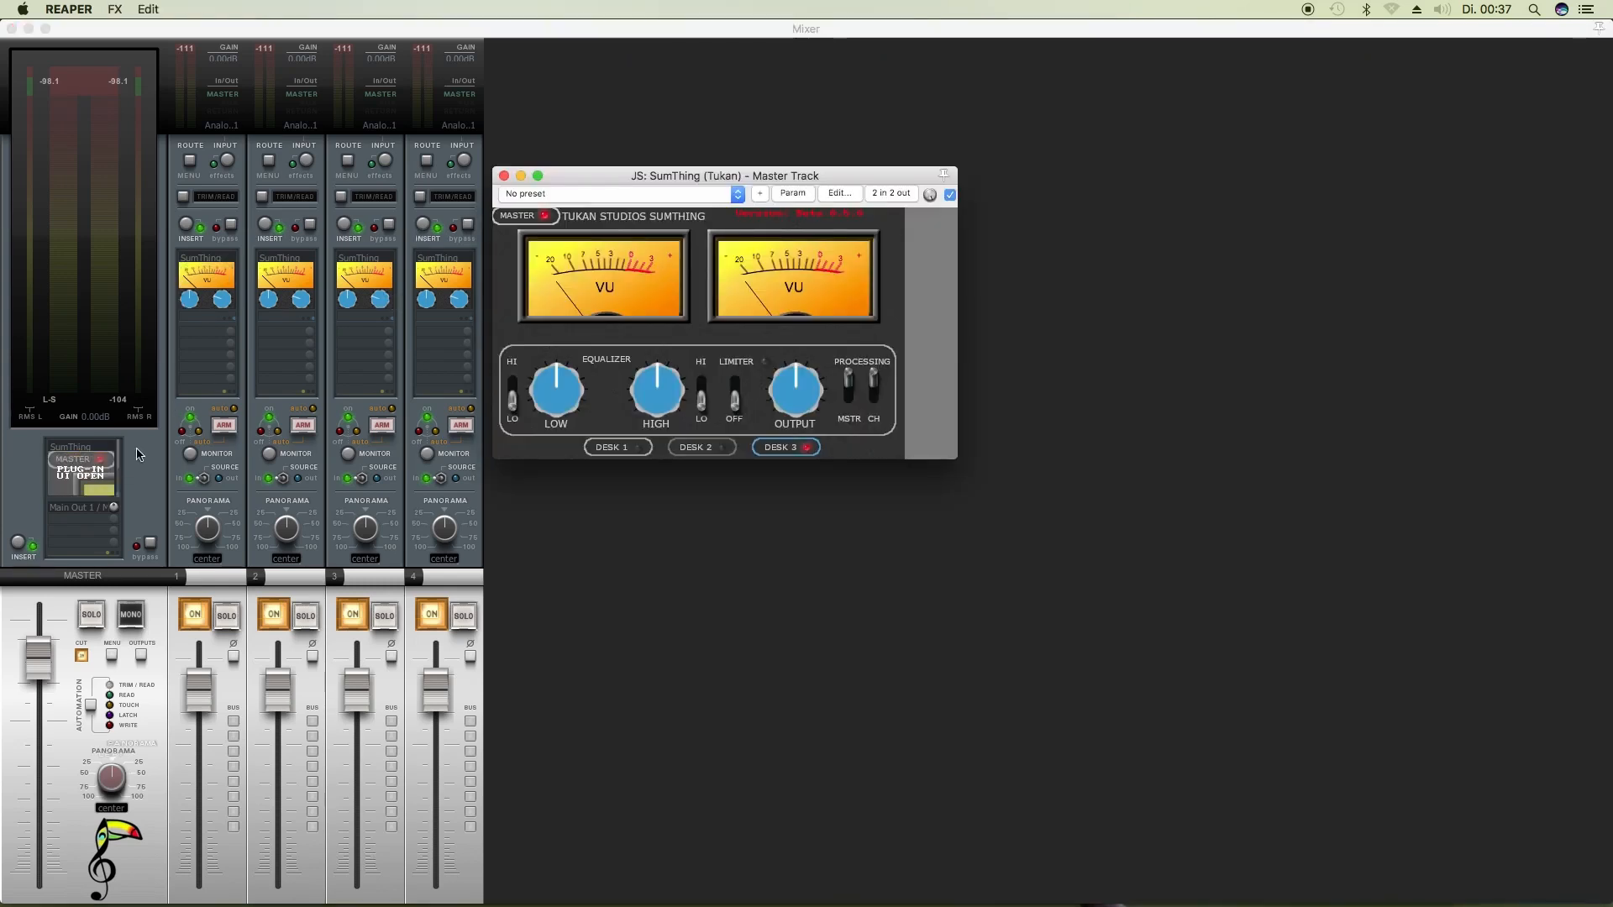
drag(642, 181, 709, 195)
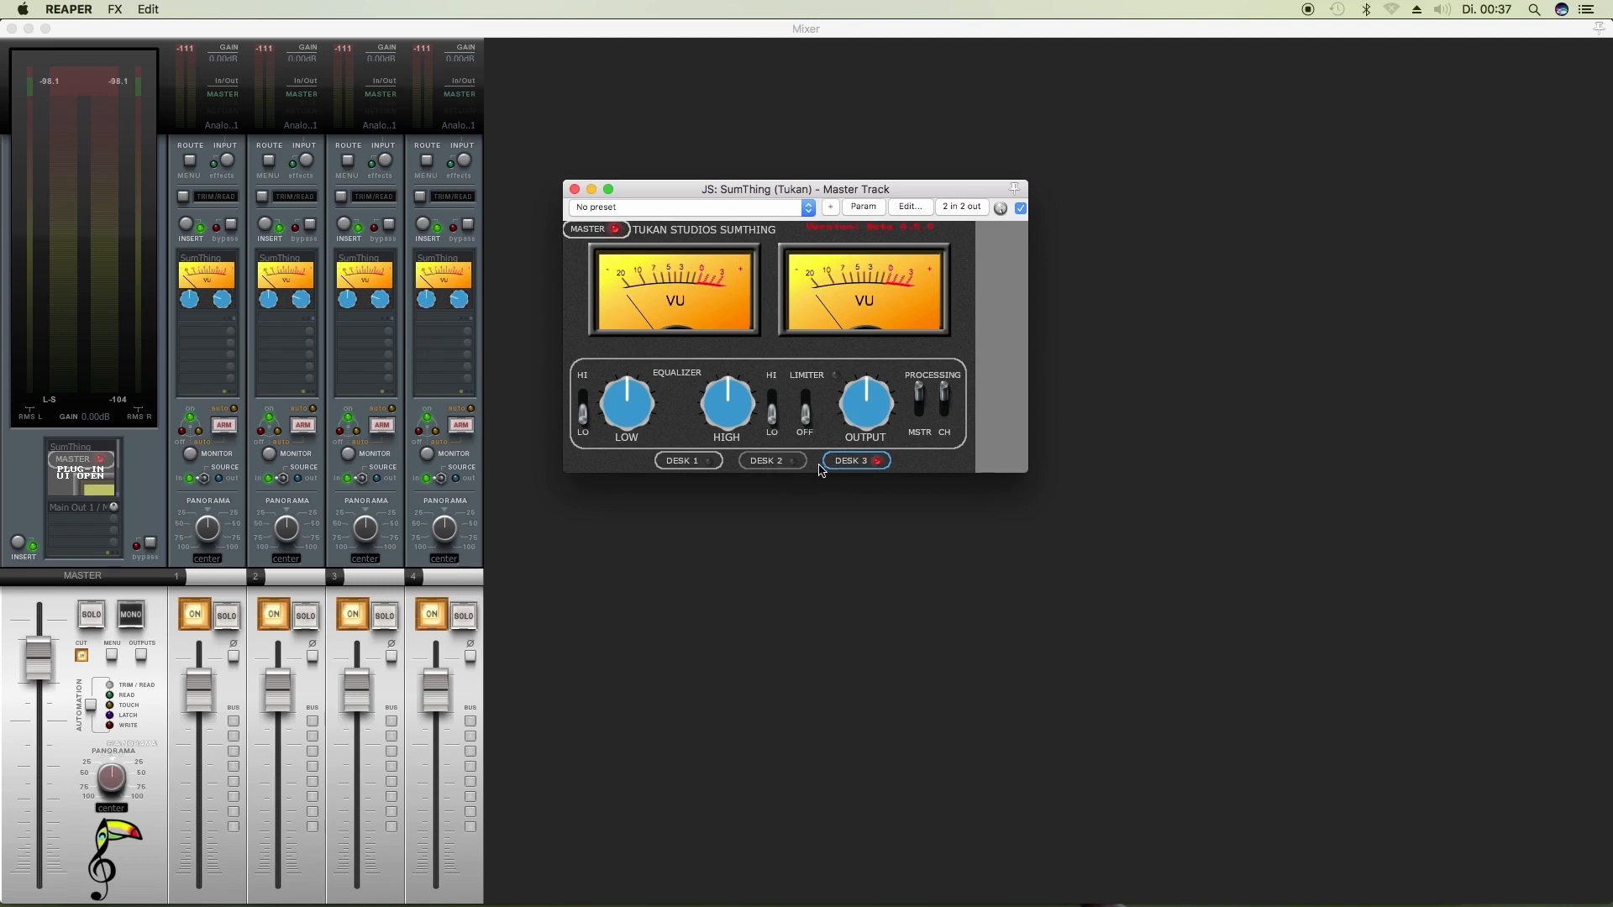
click(704, 462)
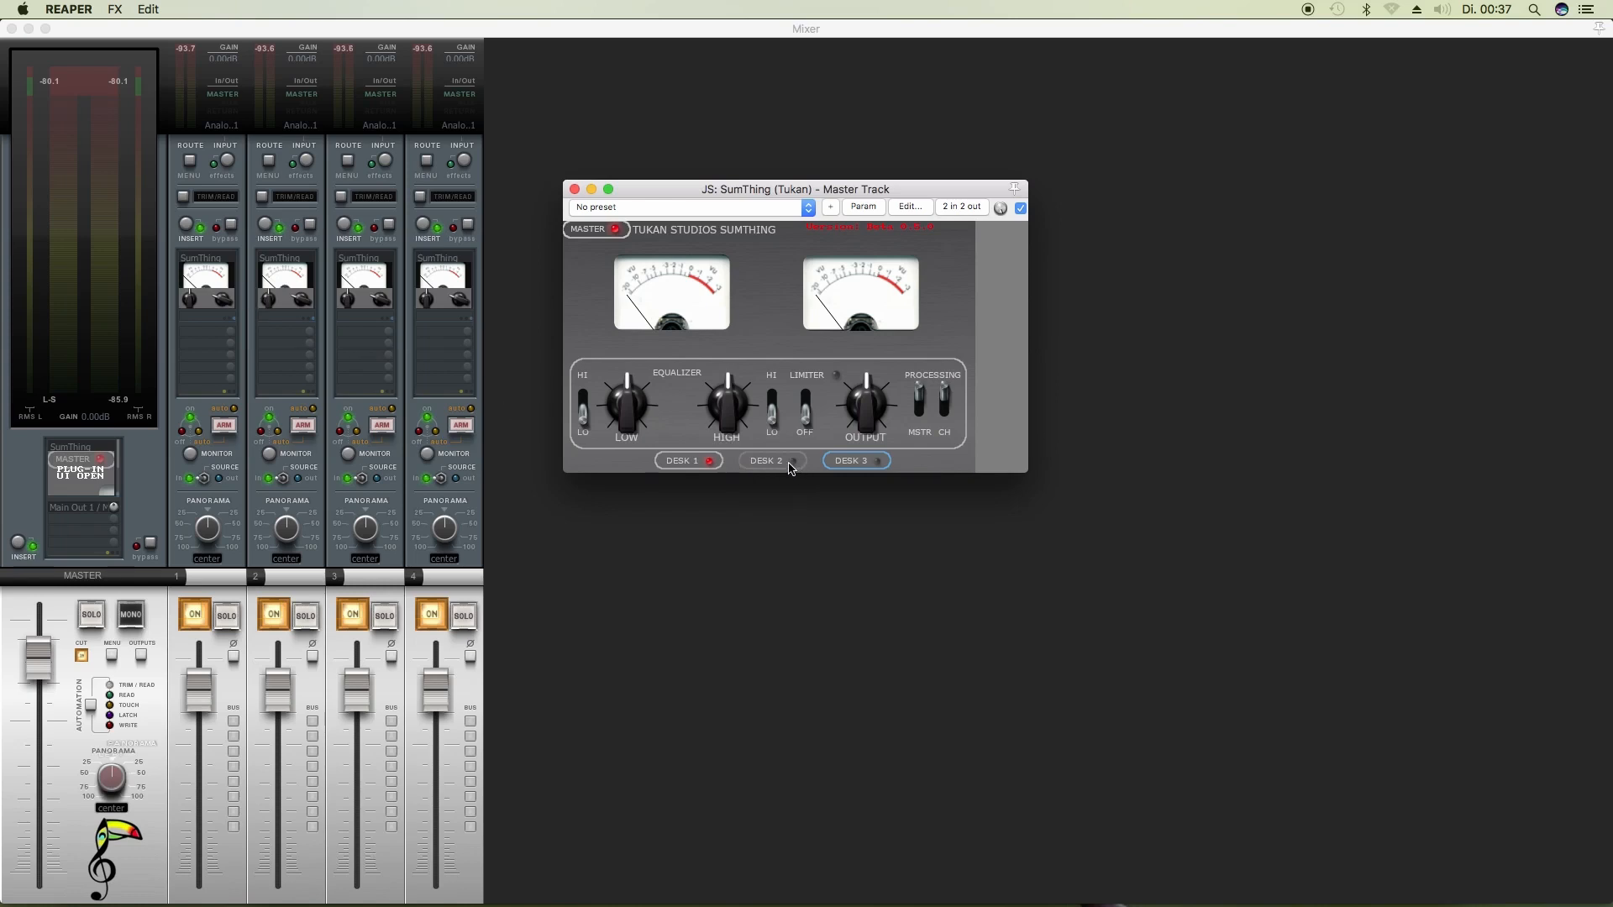
click(789, 462)
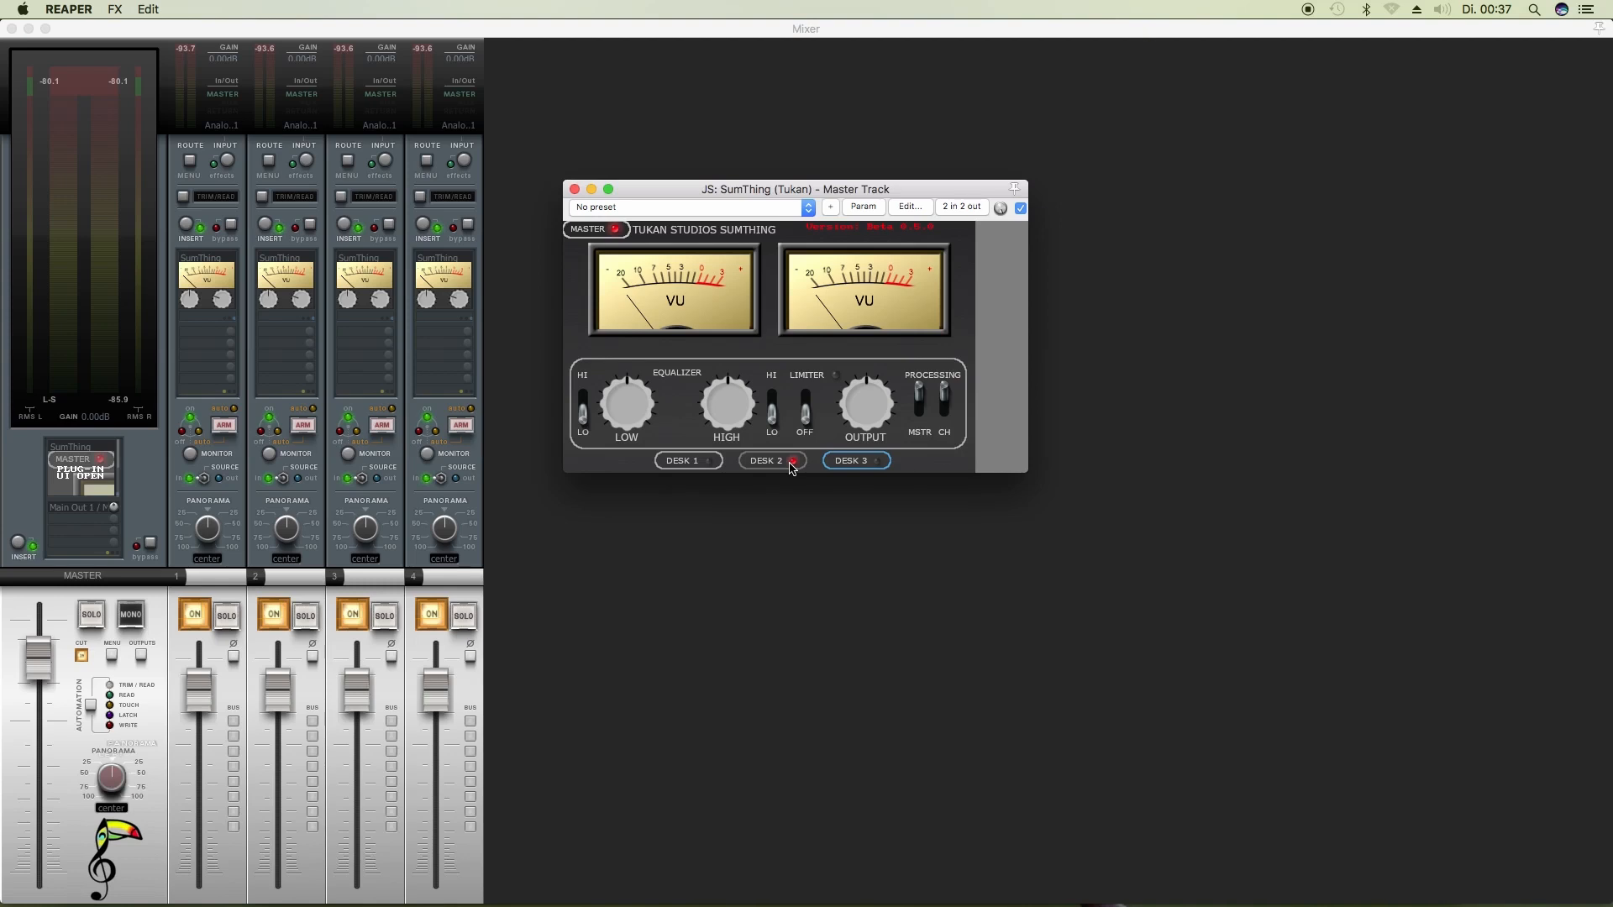
click(862, 464)
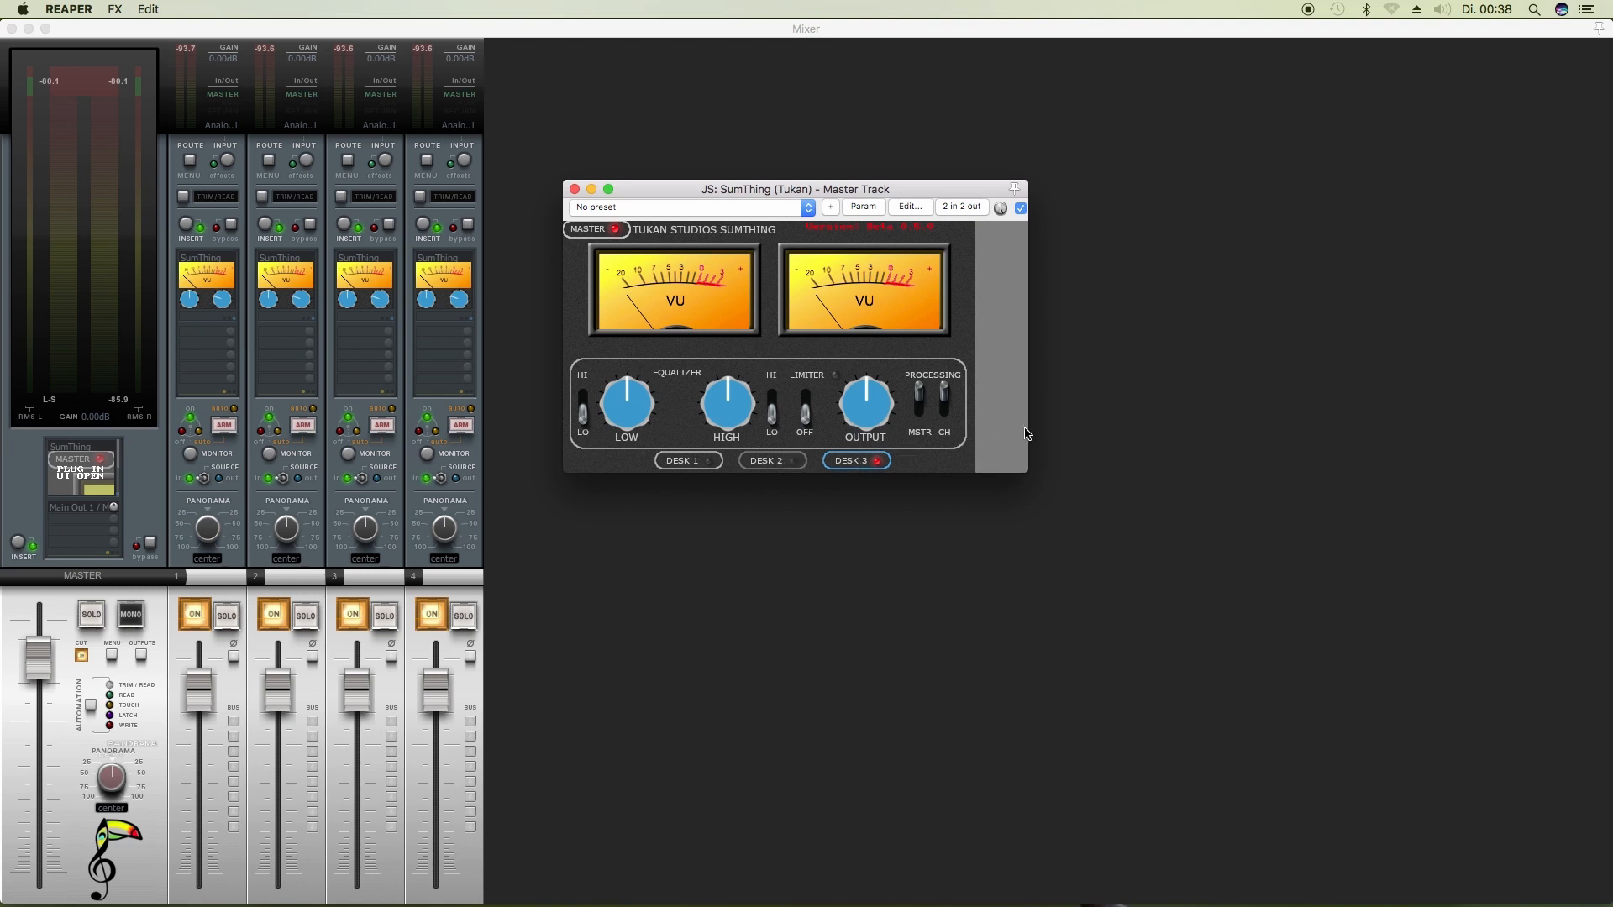
Narrow the master SumThing window to fit its interface and reselect Desk 3 after a brief look at Desk 1.
drag(1029, 431, 973, 431)
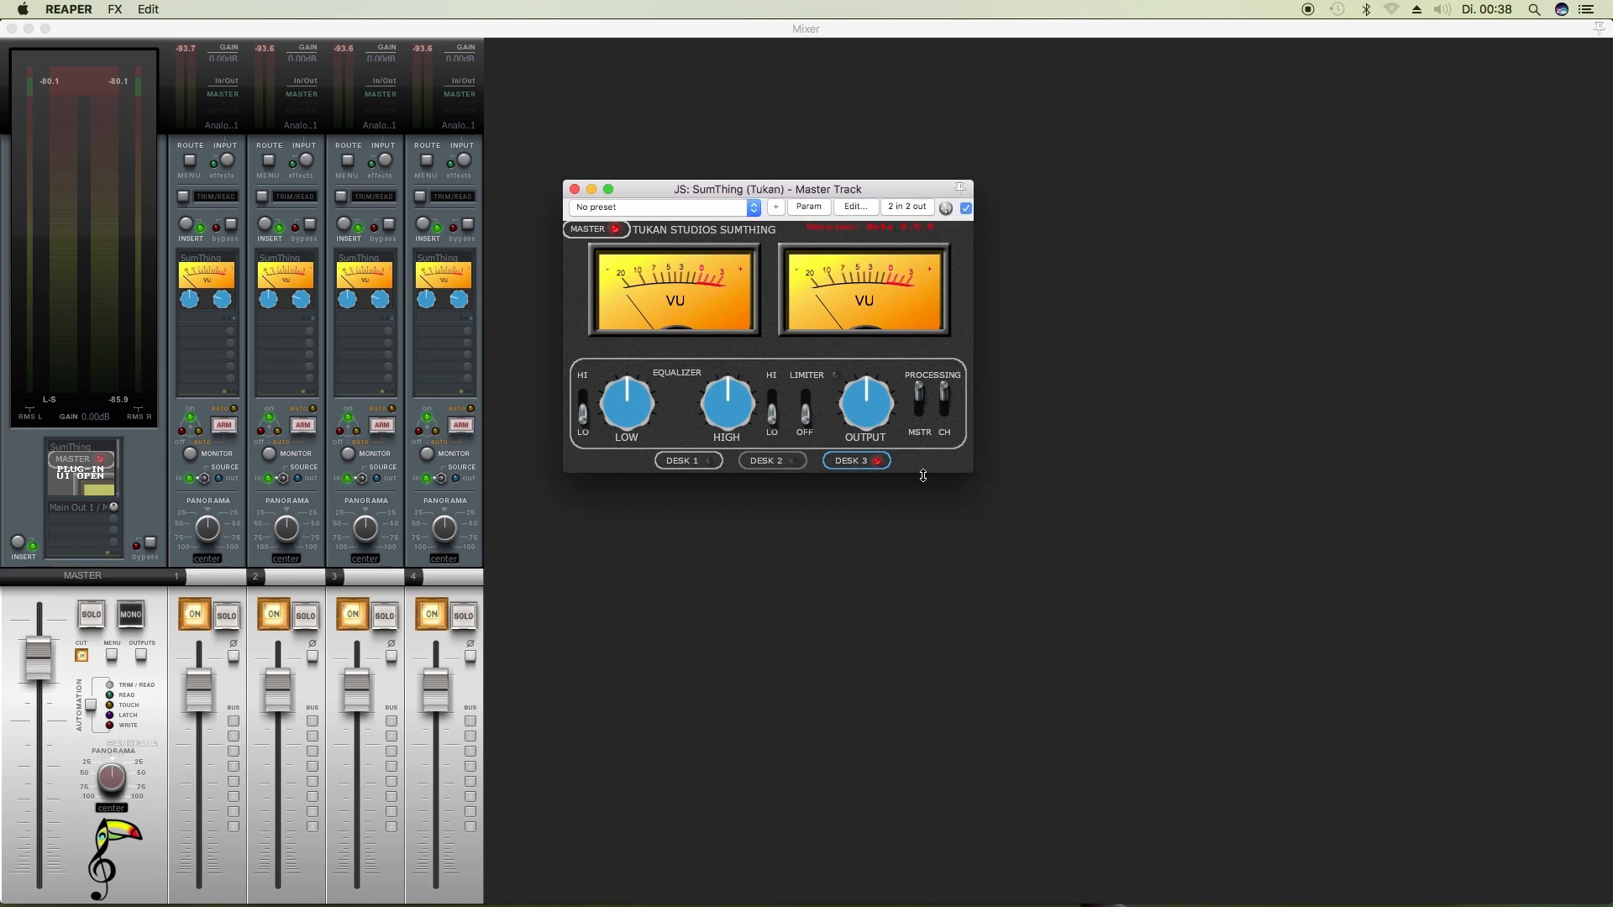
click(793, 462)
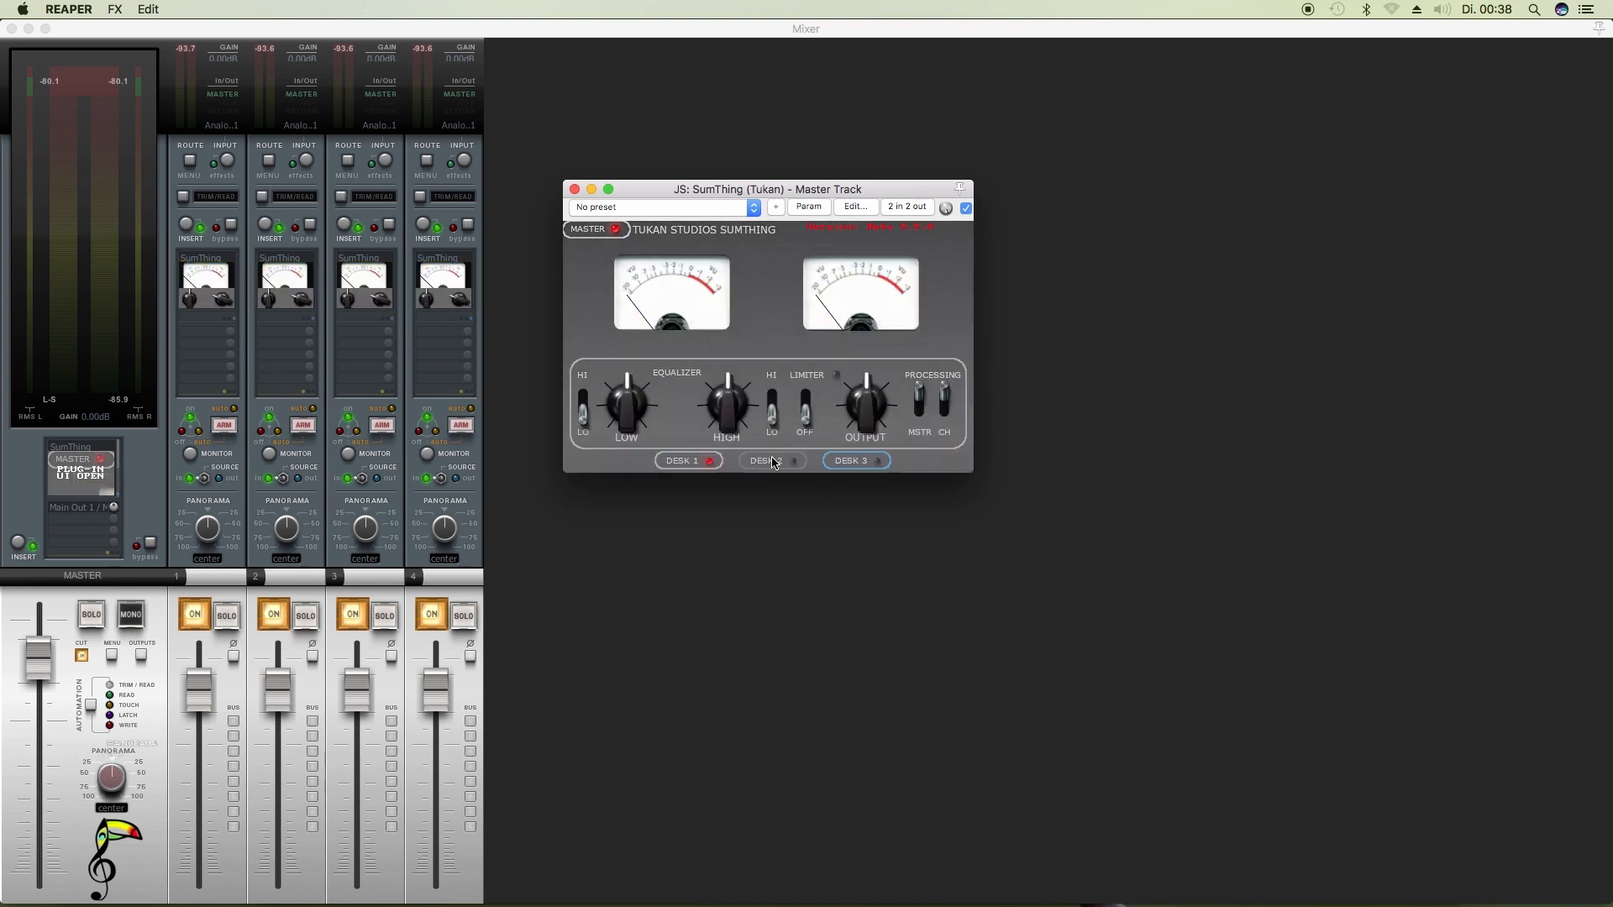
click(843, 461)
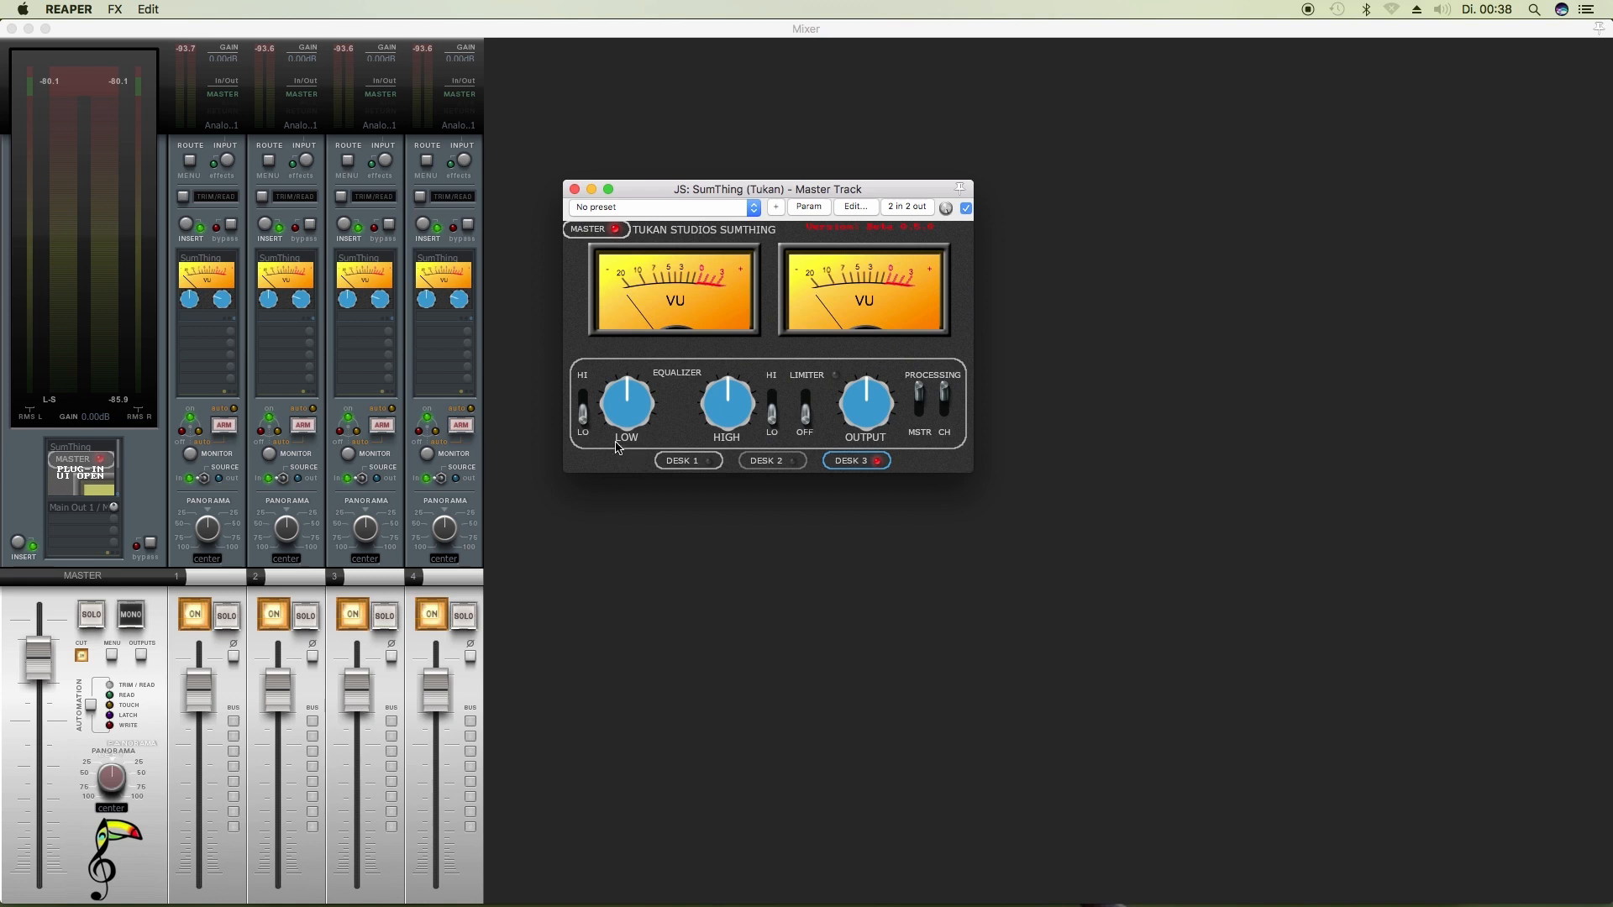
Turn down the Low and High equalizer knobs, setting the low band switch to HI and leaving the high band on LO.
drag(637, 423, 731, 430)
drag(637, 415, 638, 428)
click(586, 413)
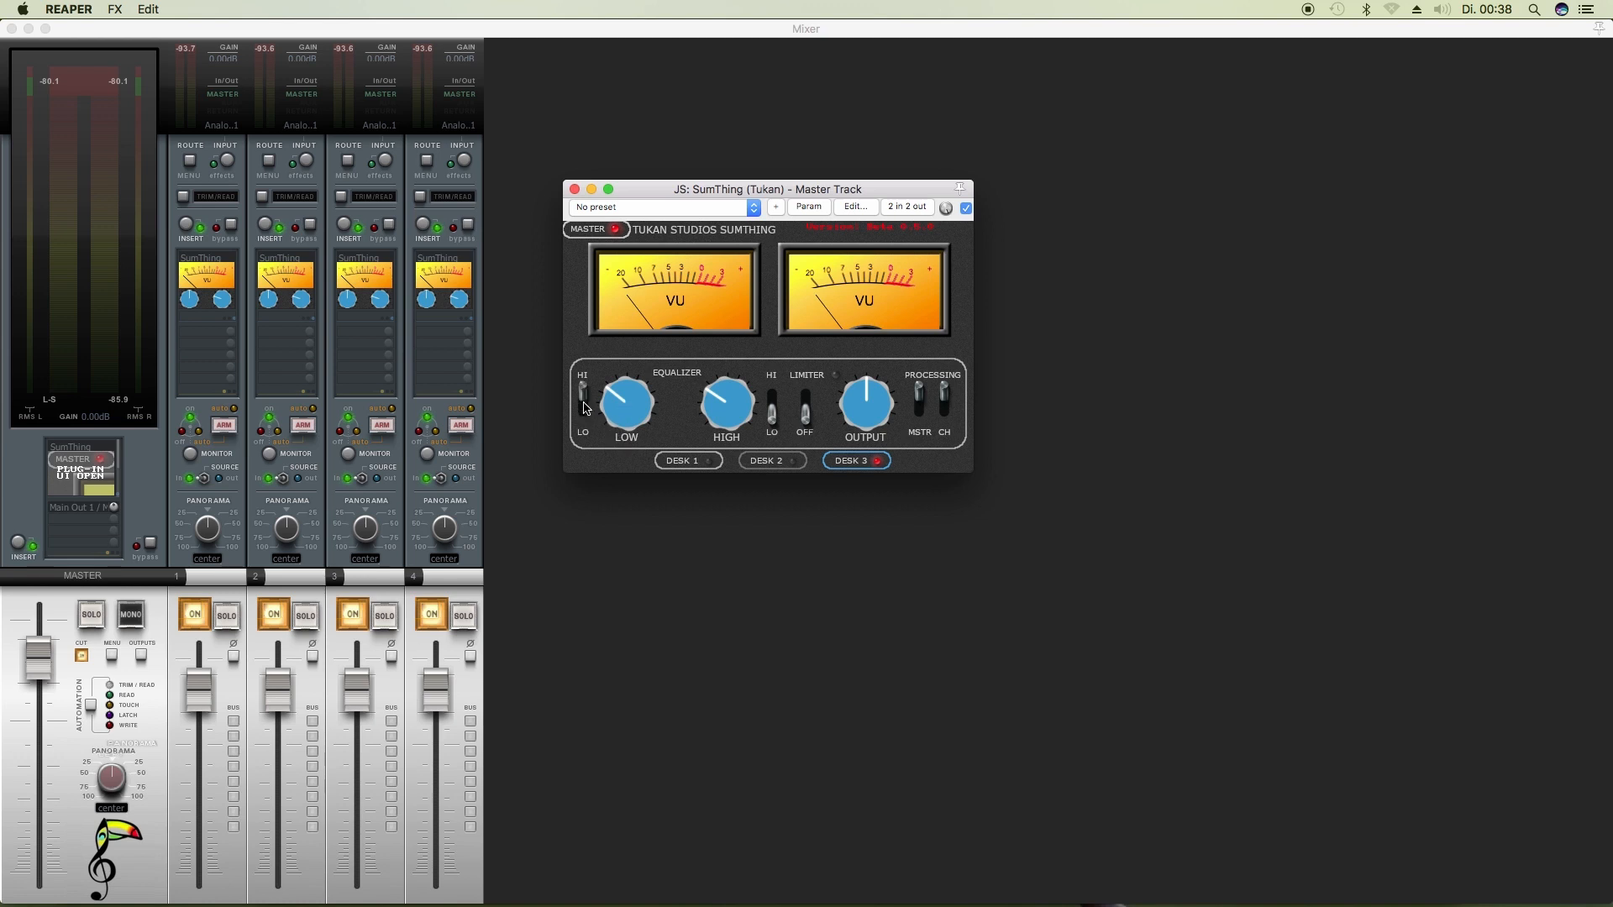
click(773, 413)
click(775, 403)
drag(741, 421, 747, 395)
Raise the Output knob slightly and toggle the limiter on and back off.
drag(869, 420, 873, 420)
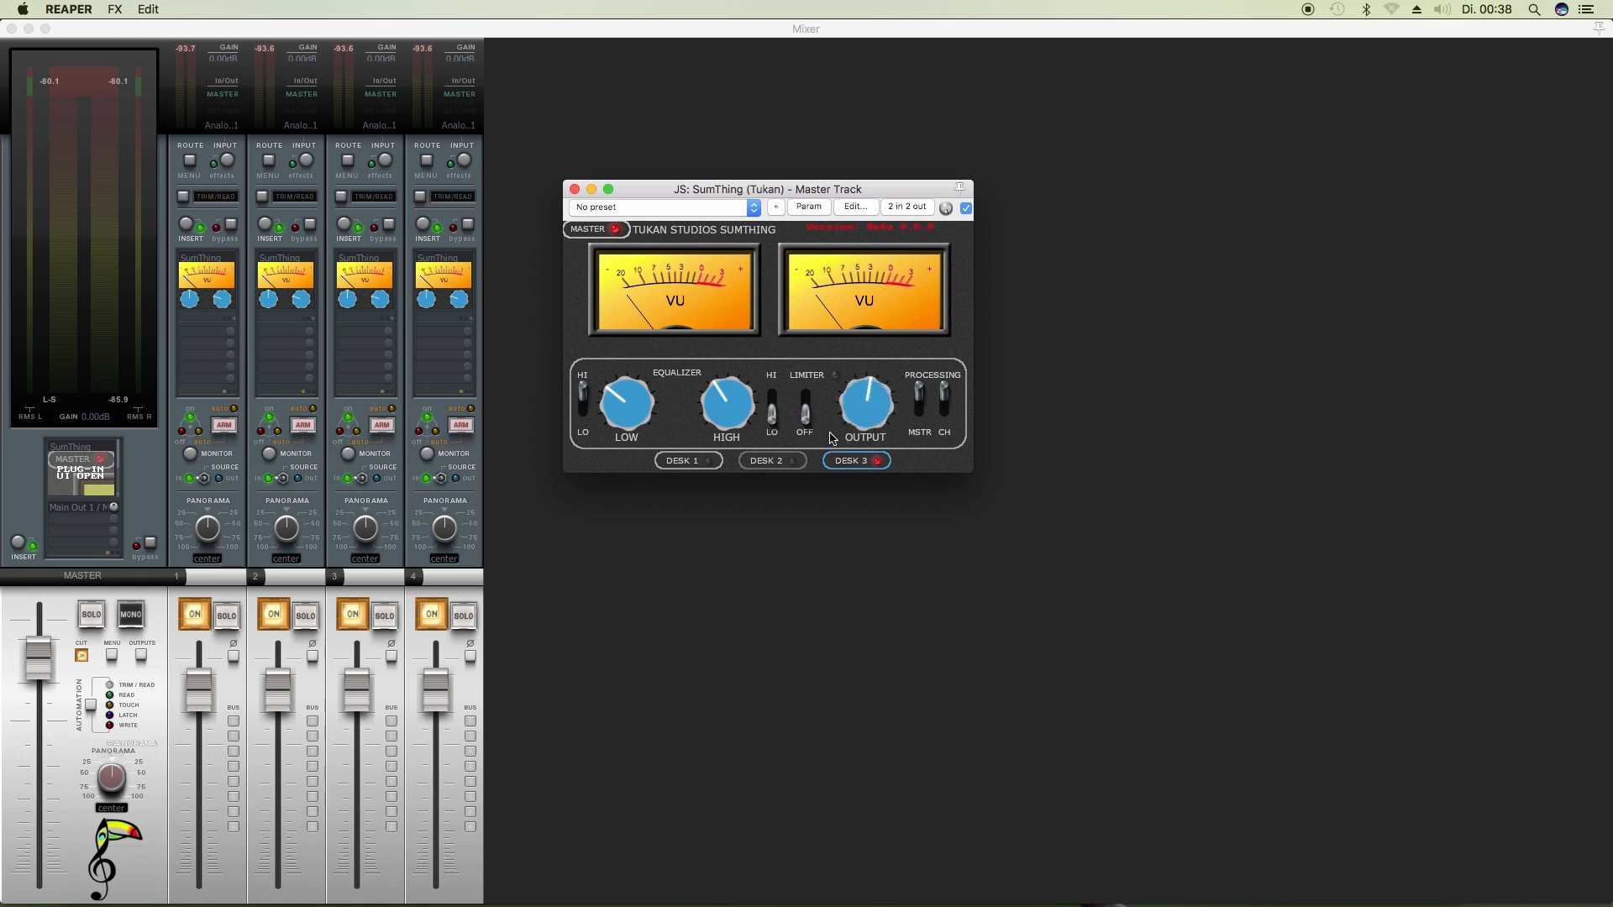
click(808, 417)
click(810, 407)
Toggle master processing repeatedly, leaving it on, and flip the channel processing switch.
click(922, 407)
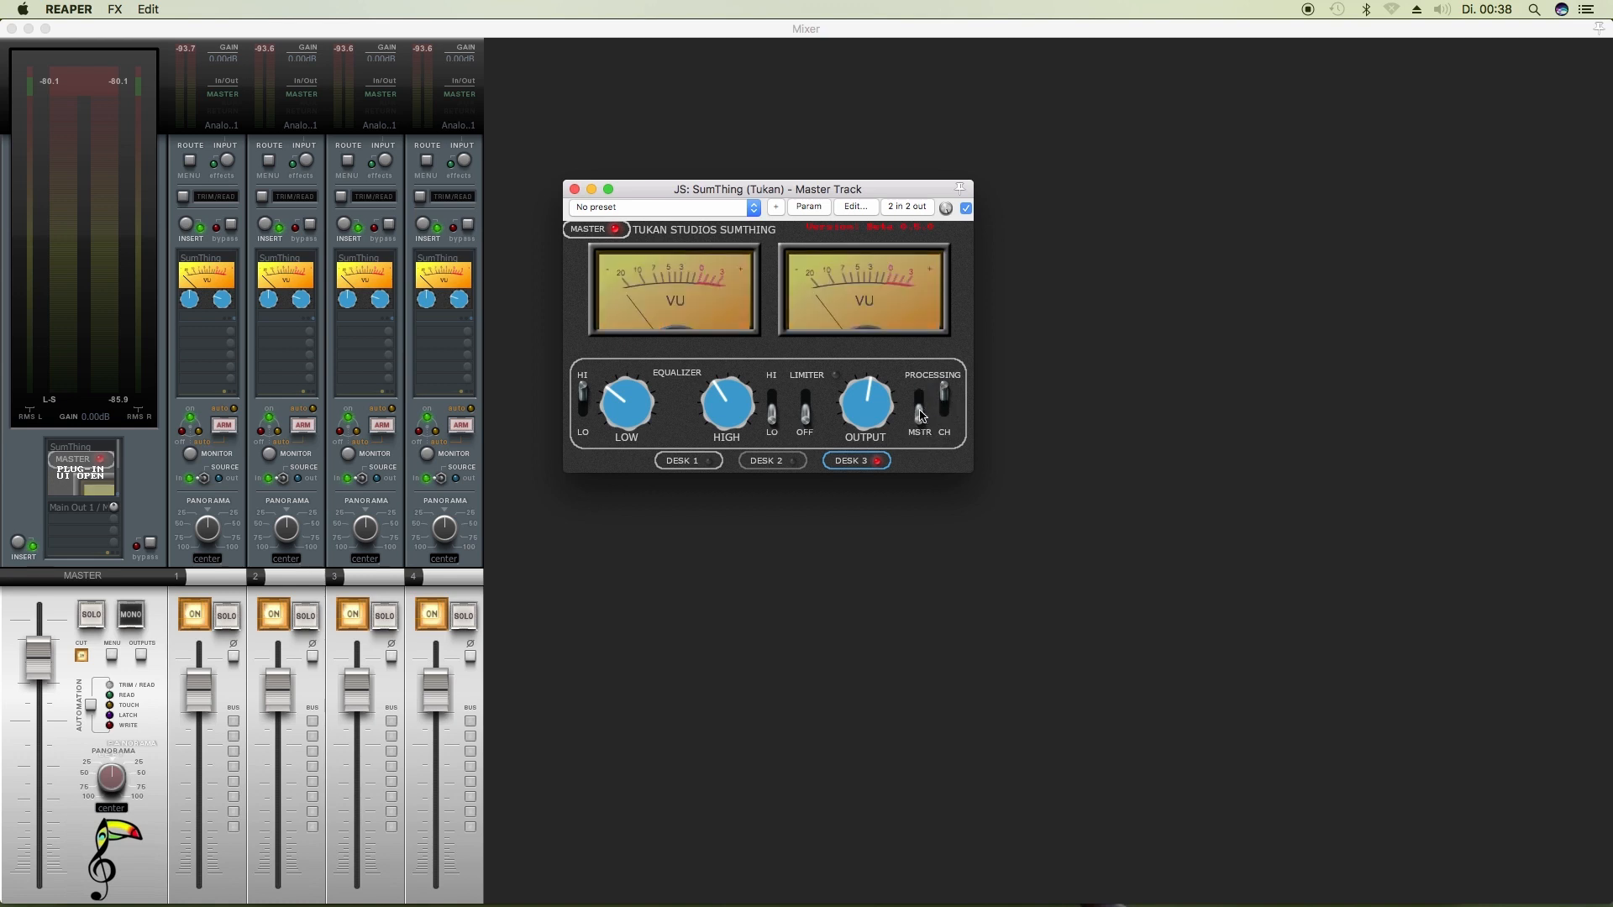
click(921, 410)
click(921, 410)
click(921, 410)
click(922, 410)
click(922, 410)
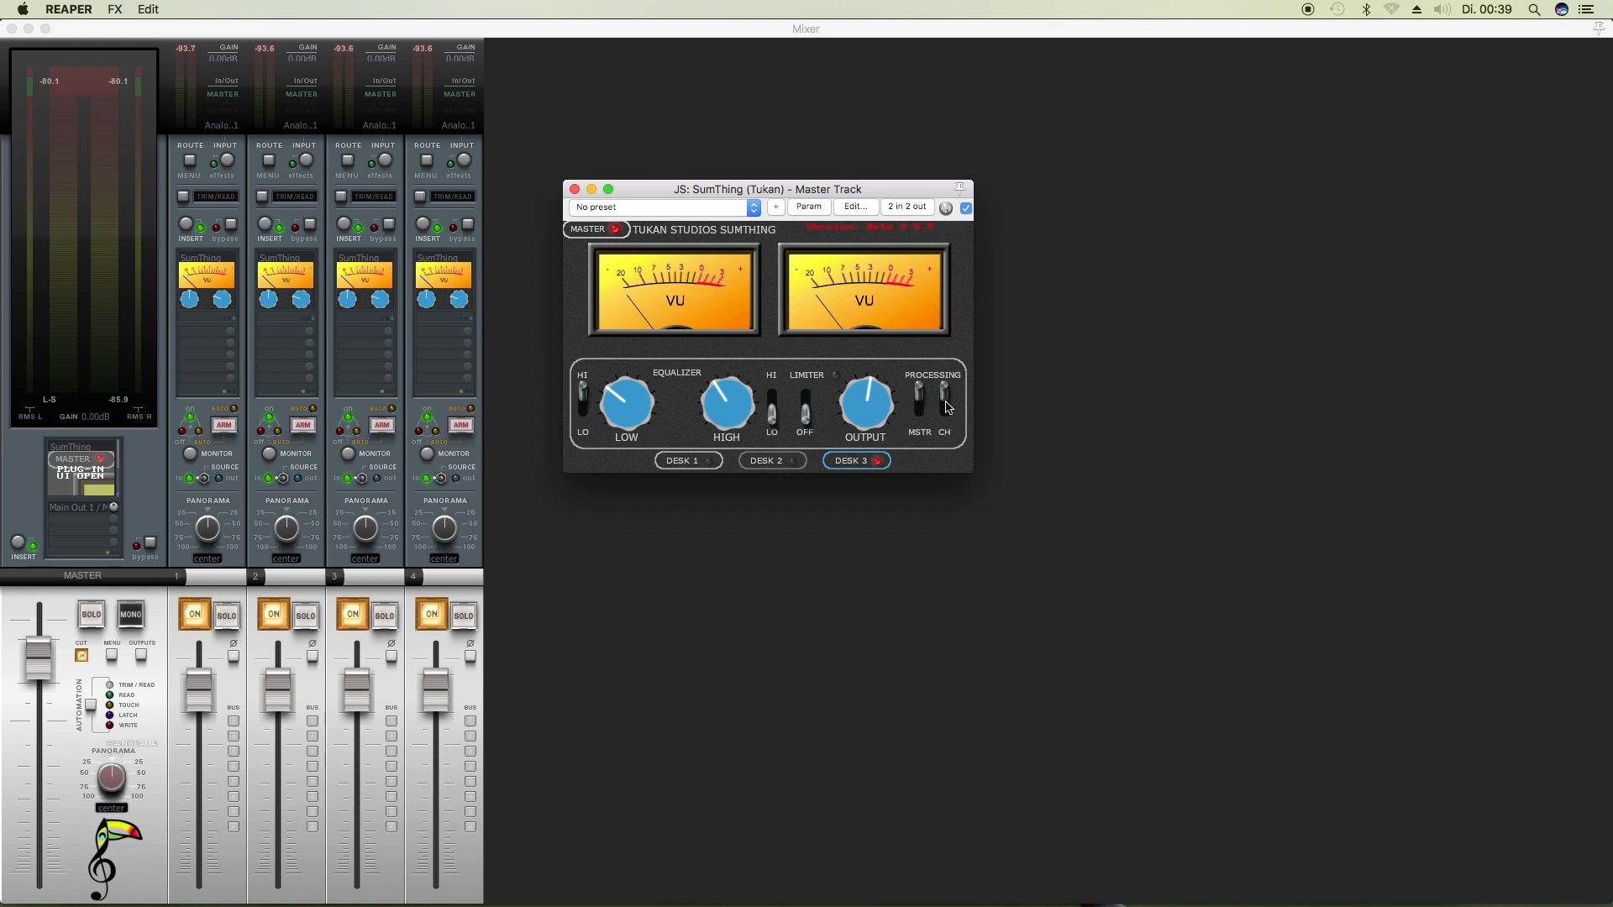
click(947, 411)
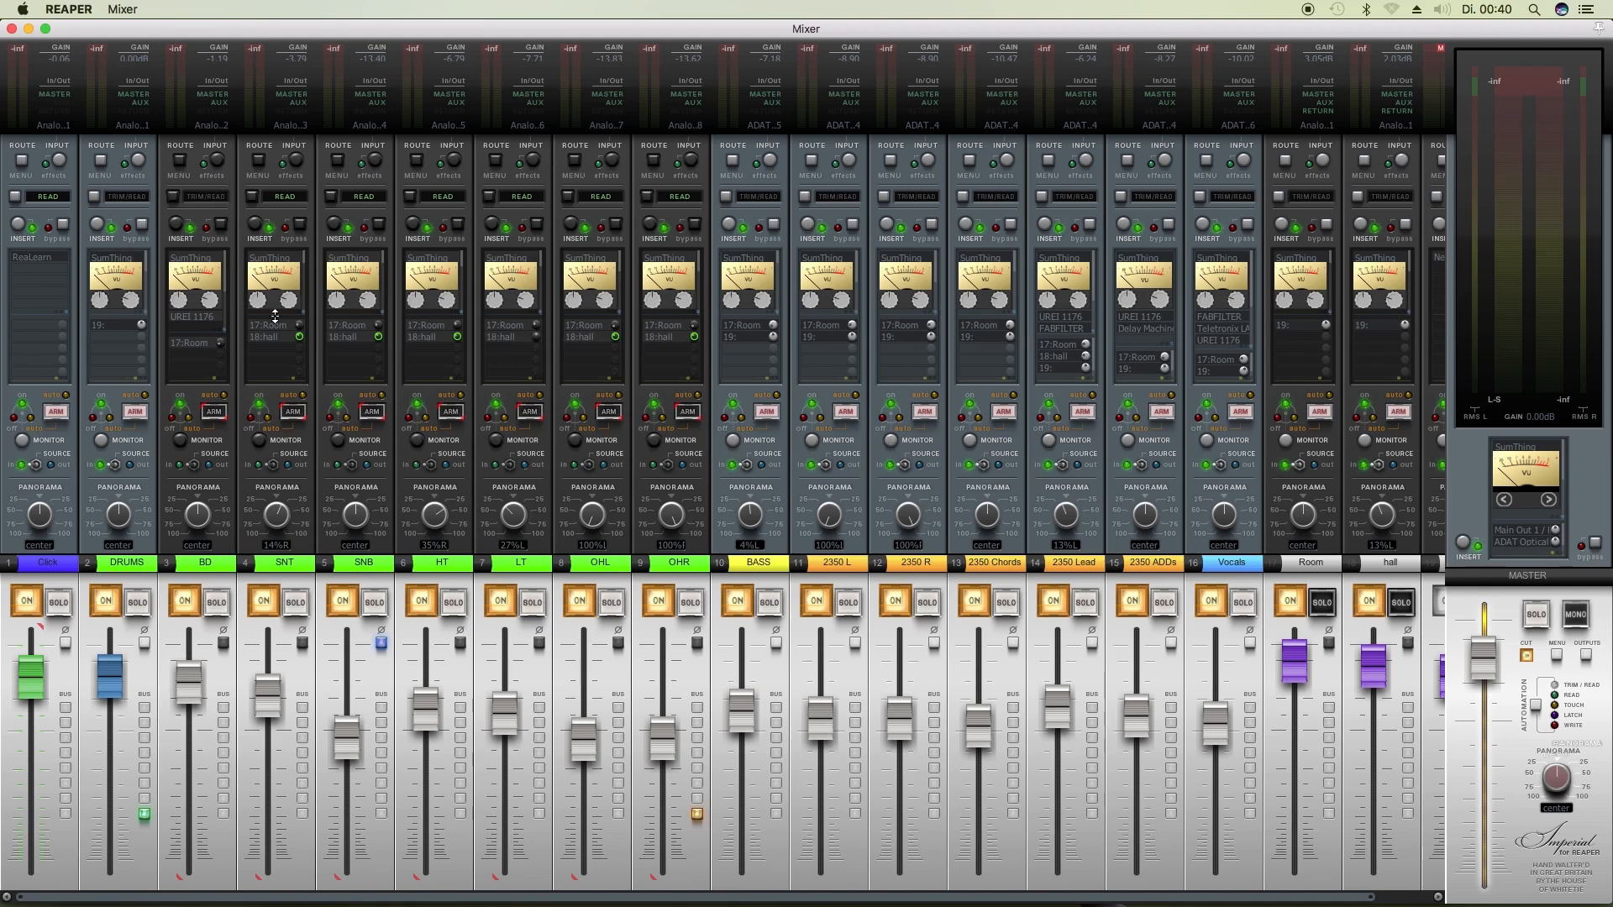
In the full mix project, cycle through the desk models from the master's embedded SumThing, ending on Desk 2.
click(1526, 454)
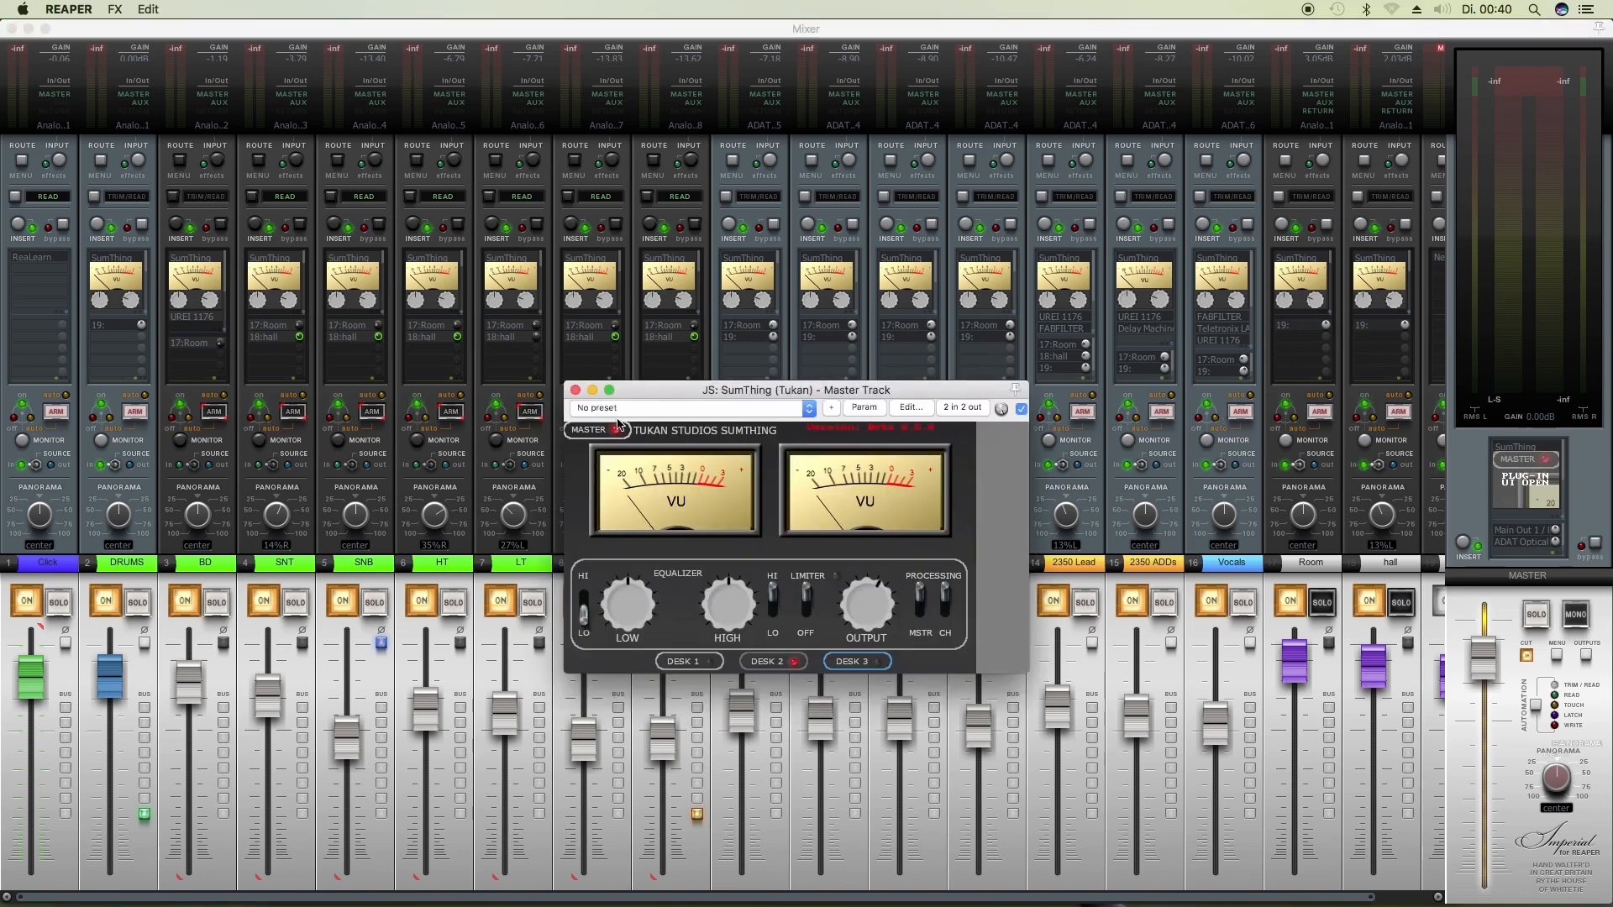
click(576, 390)
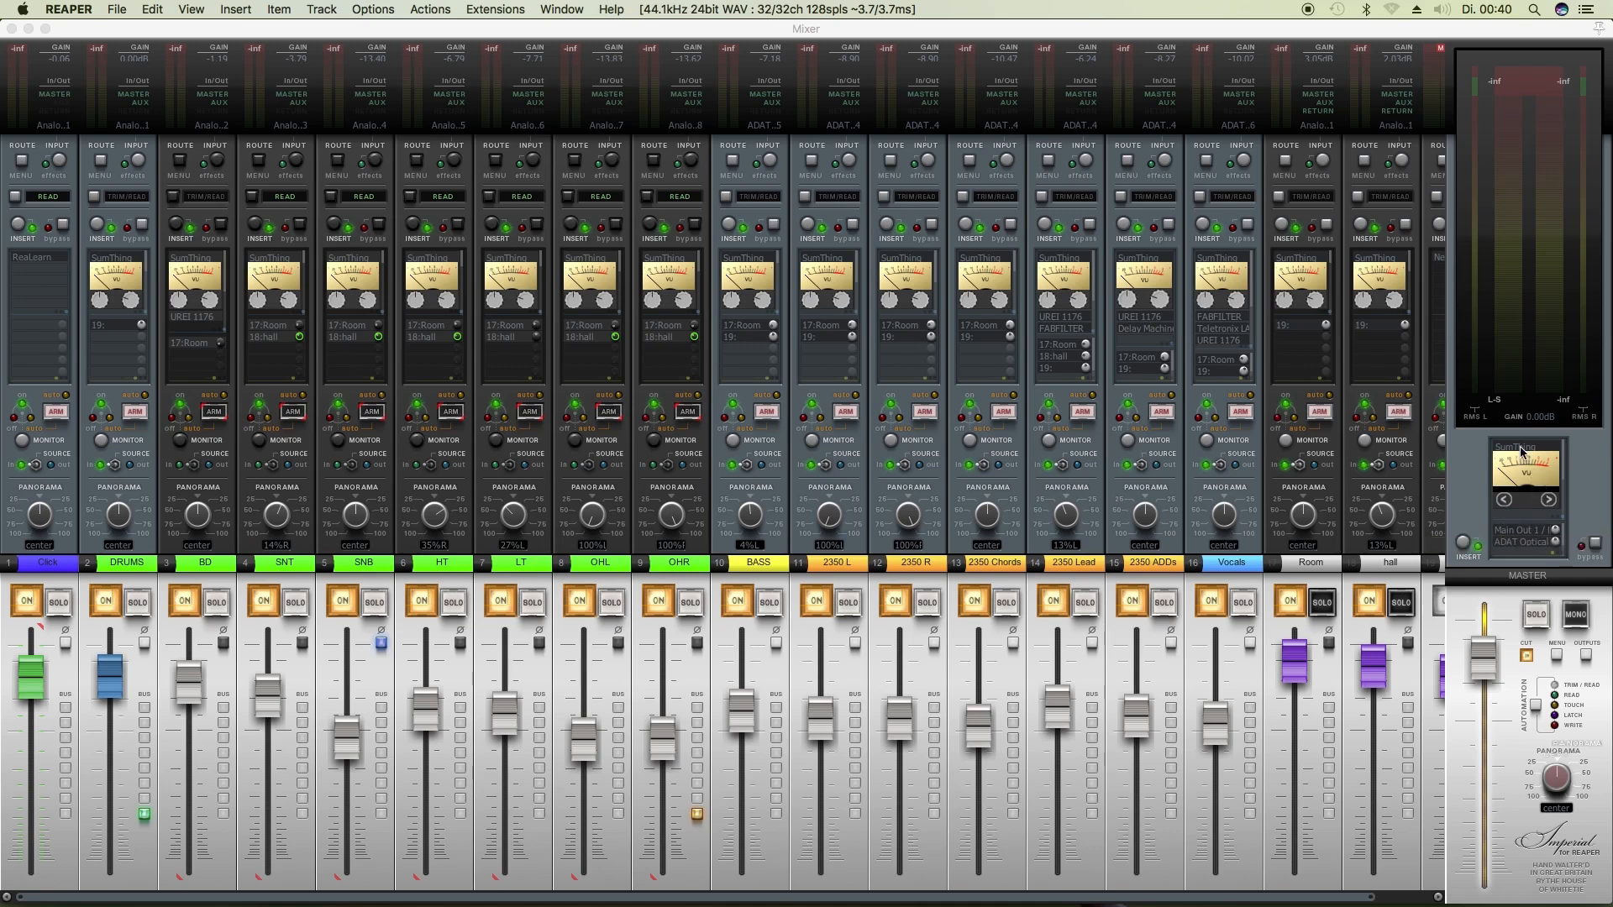
click(1546, 502)
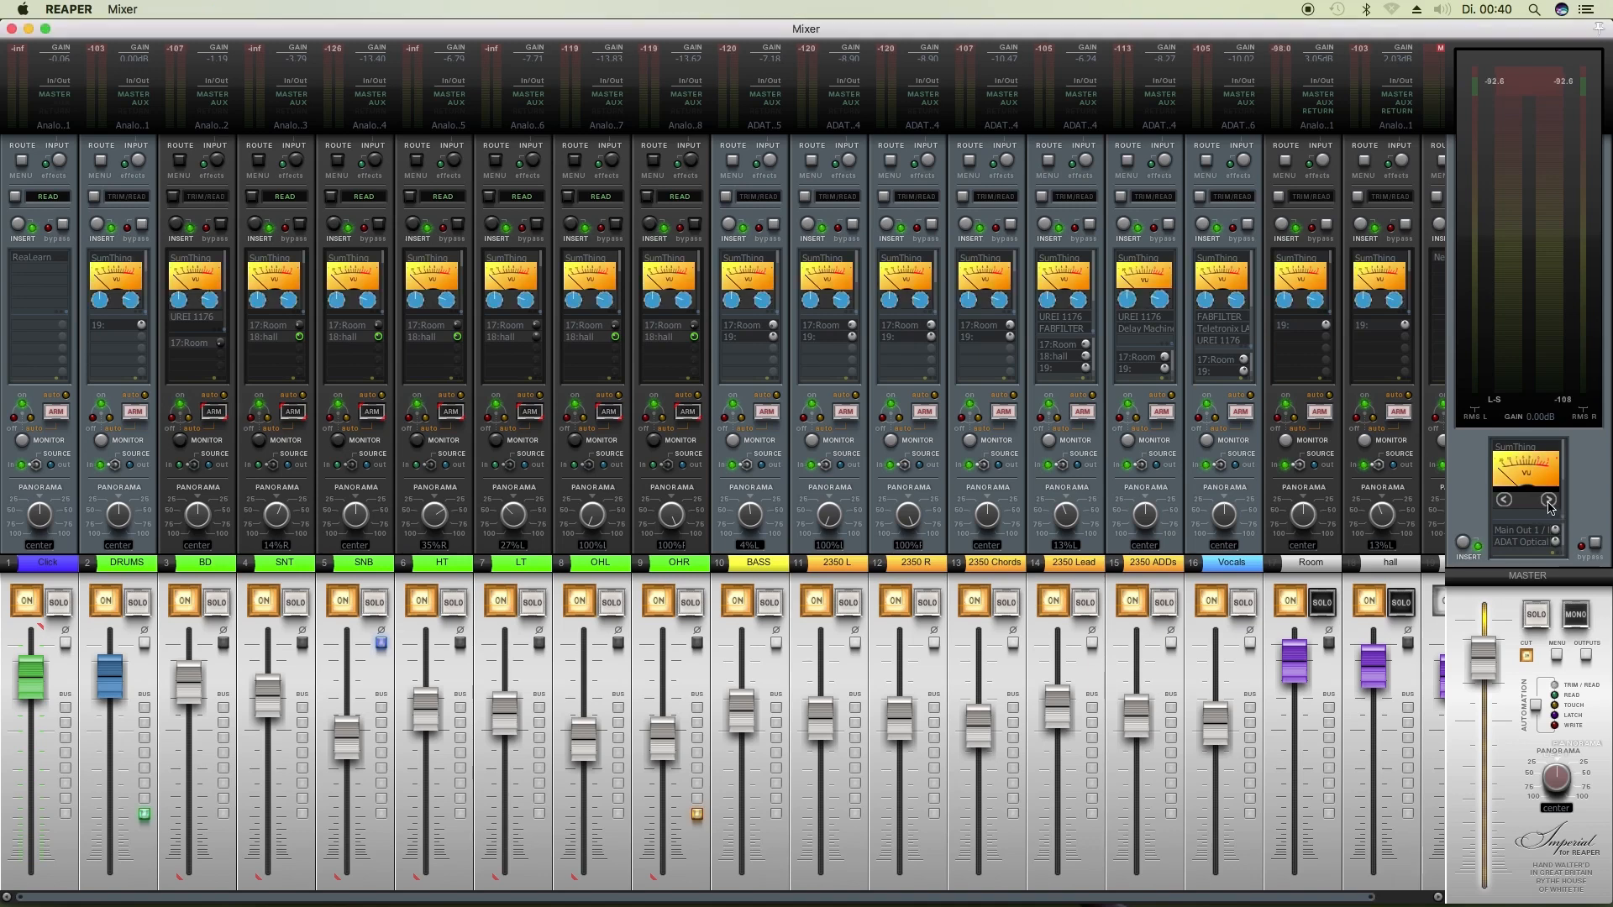
click(1550, 501)
click(1550, 501)
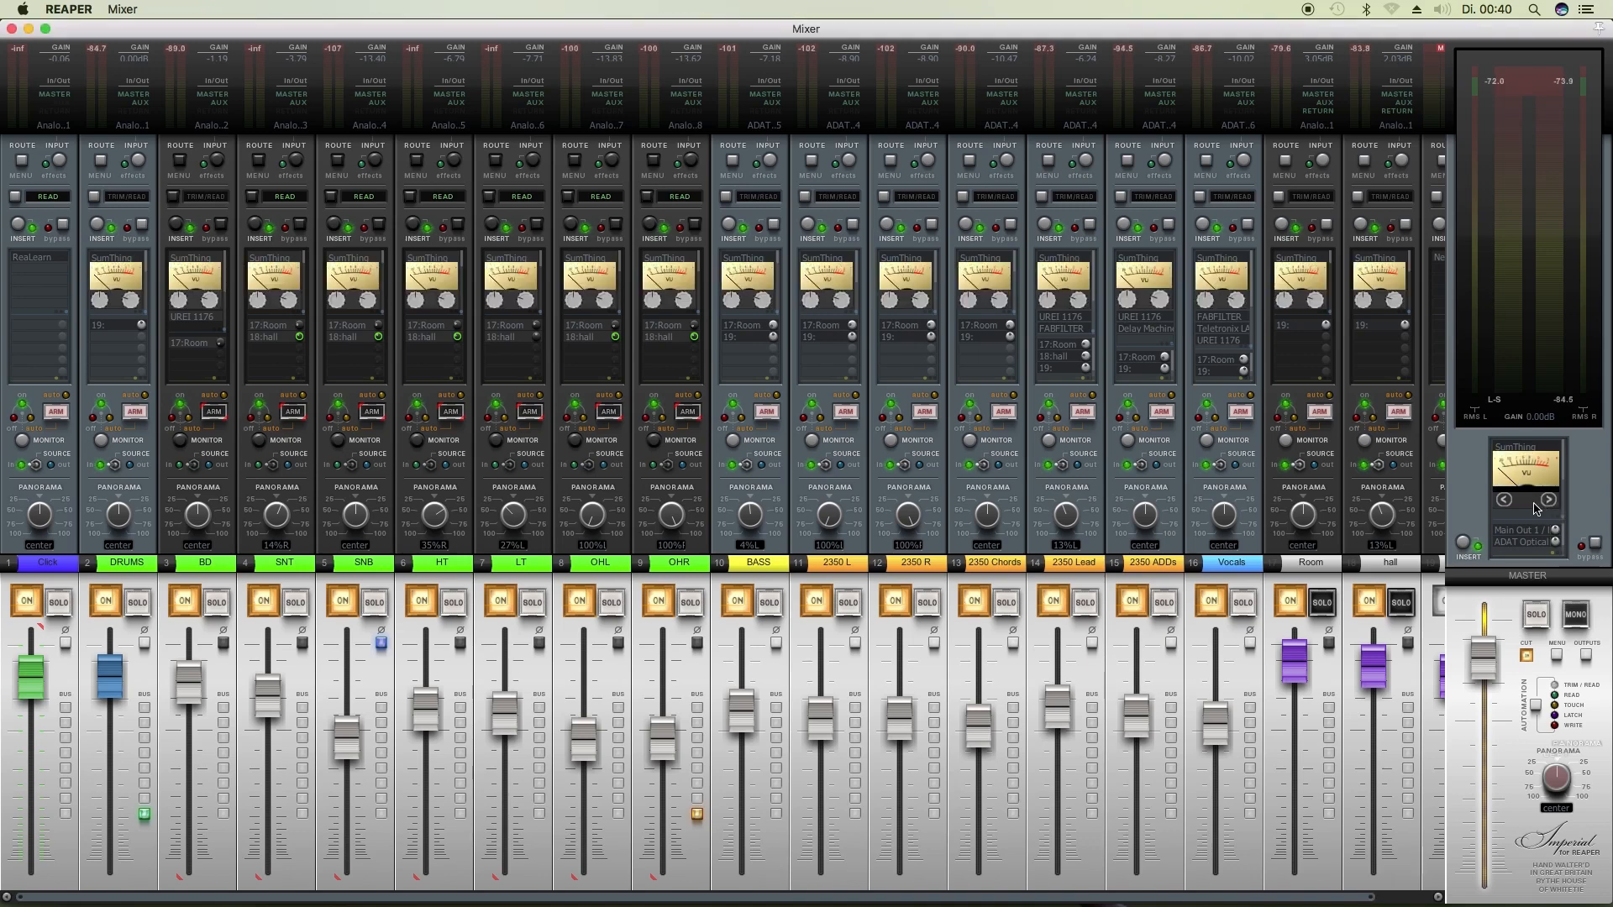
click(1550, 502)
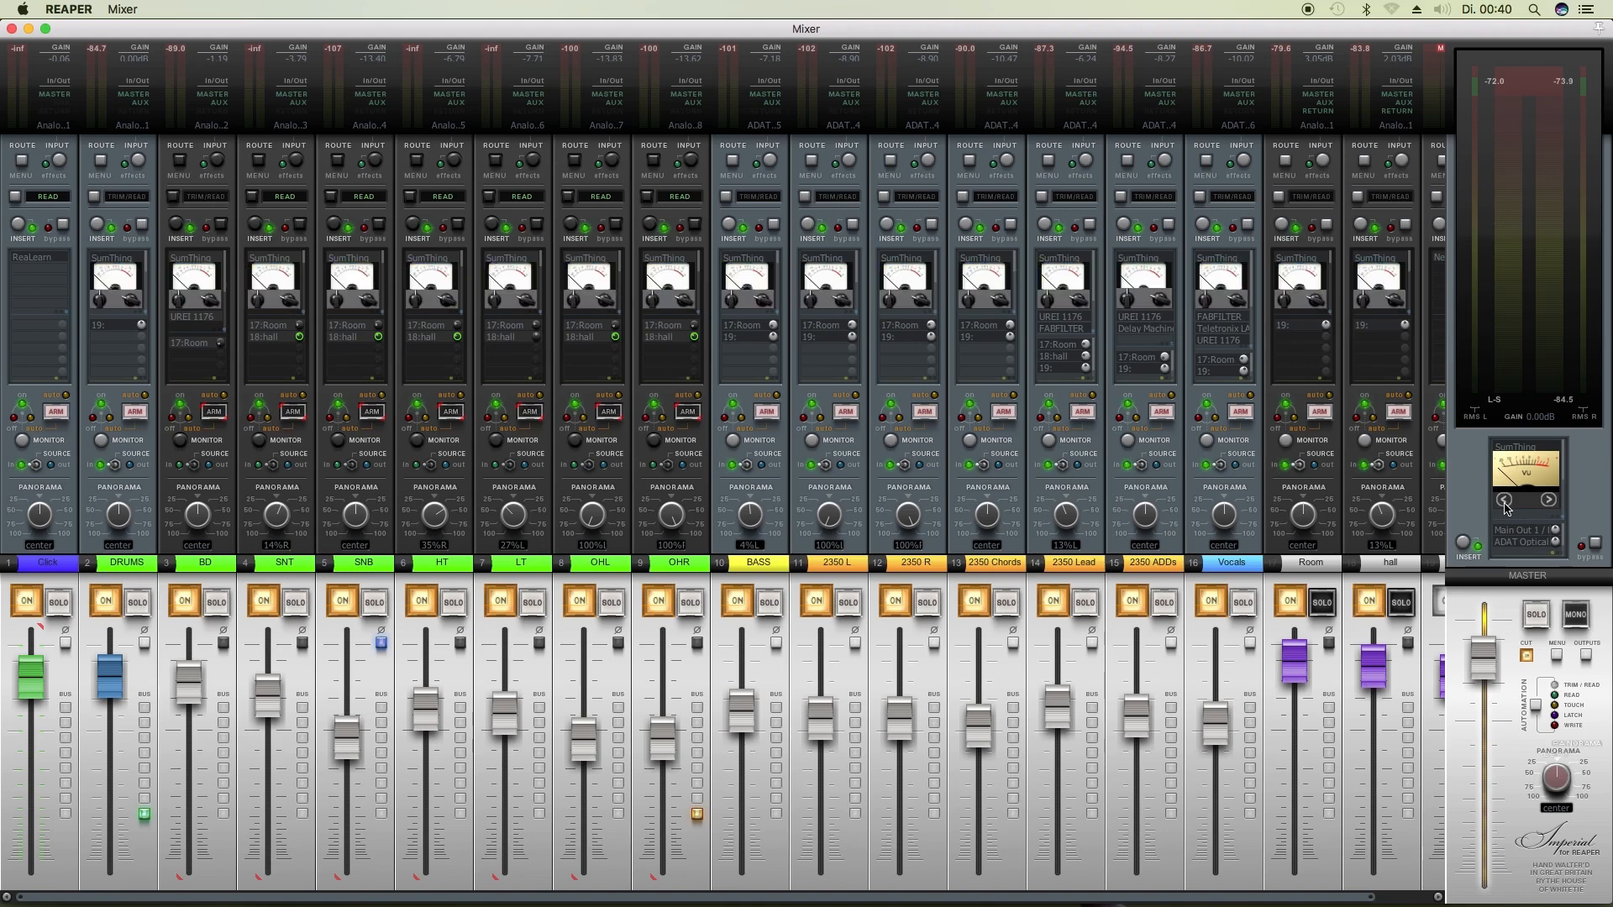
click(1549, 502)
Switch off both master and channel processing in the master track's SumThing and start playback of the mix.
click(1531, 447)
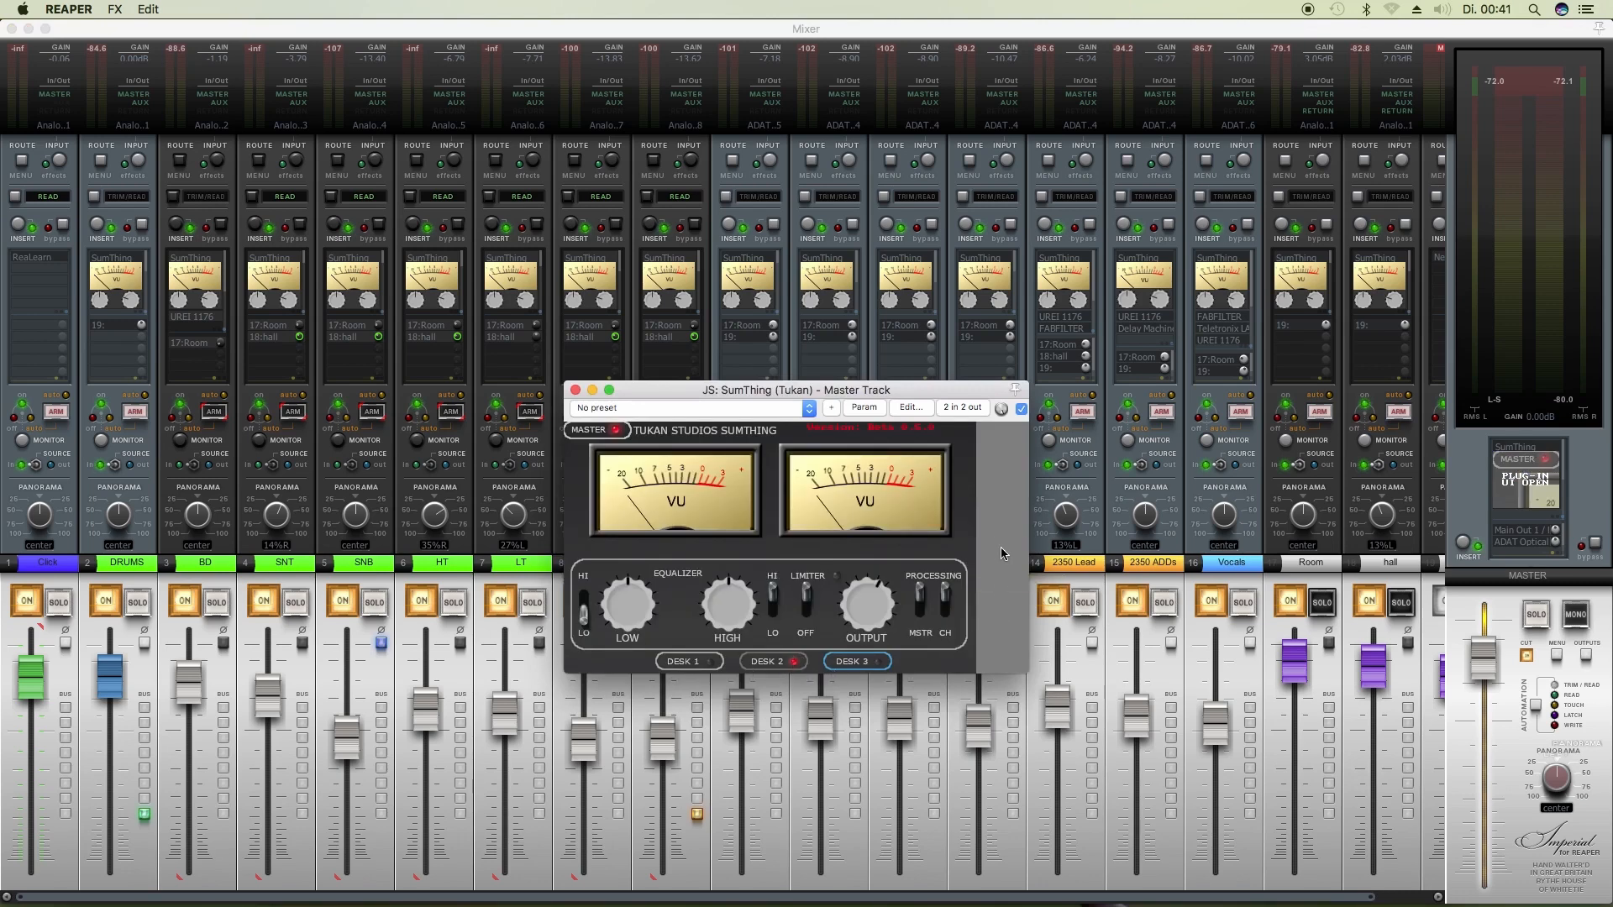
click(920, 609)
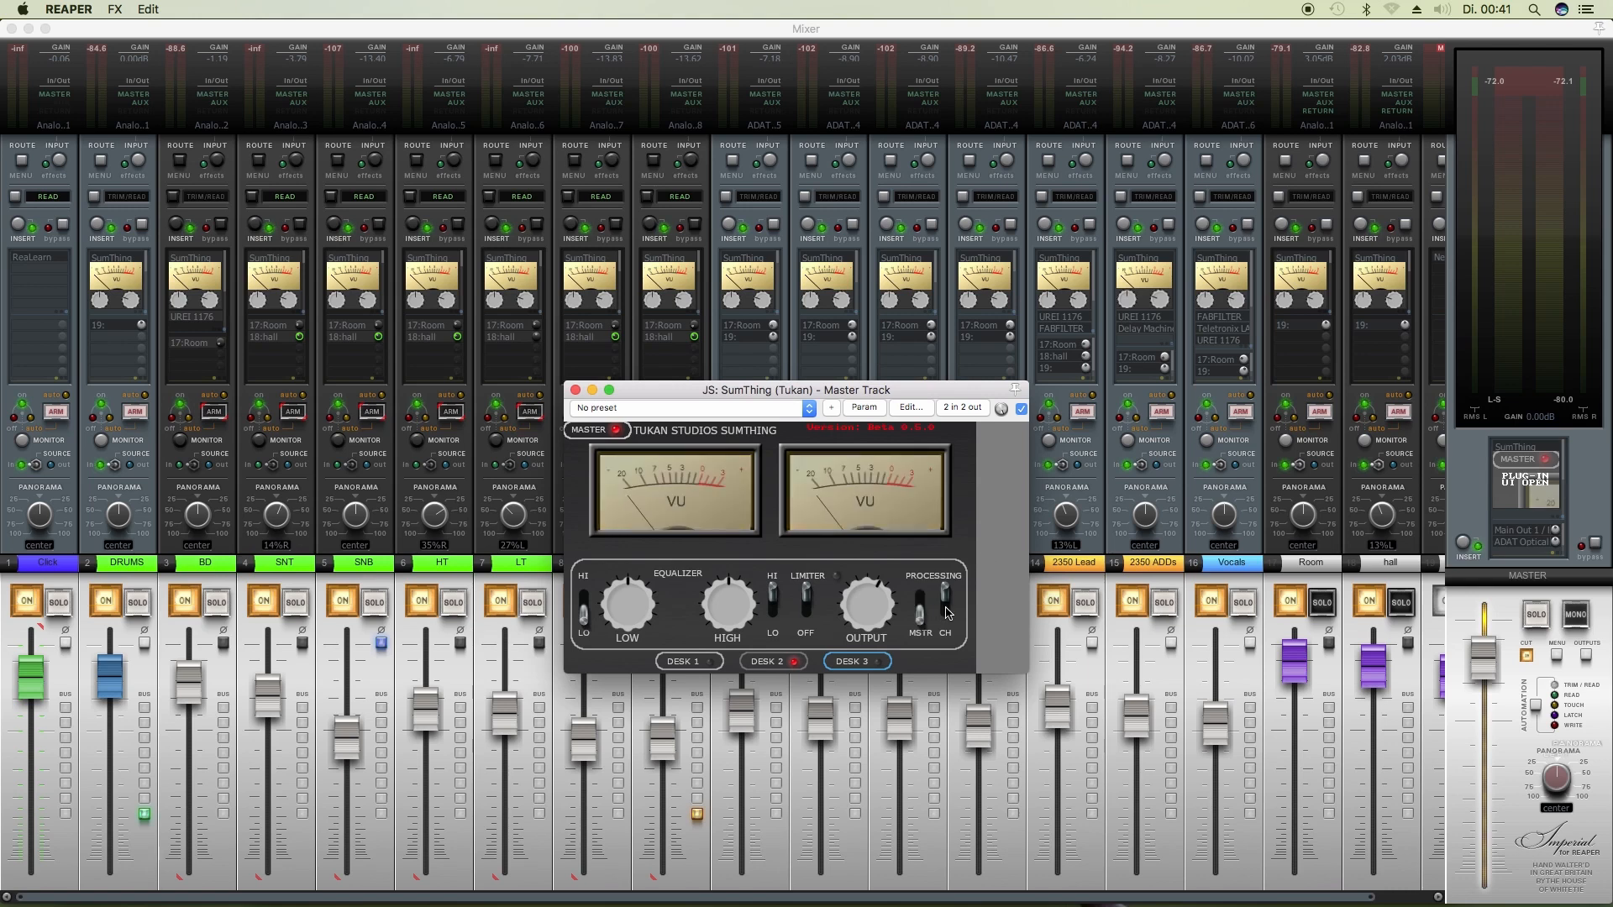
click(947, 603)
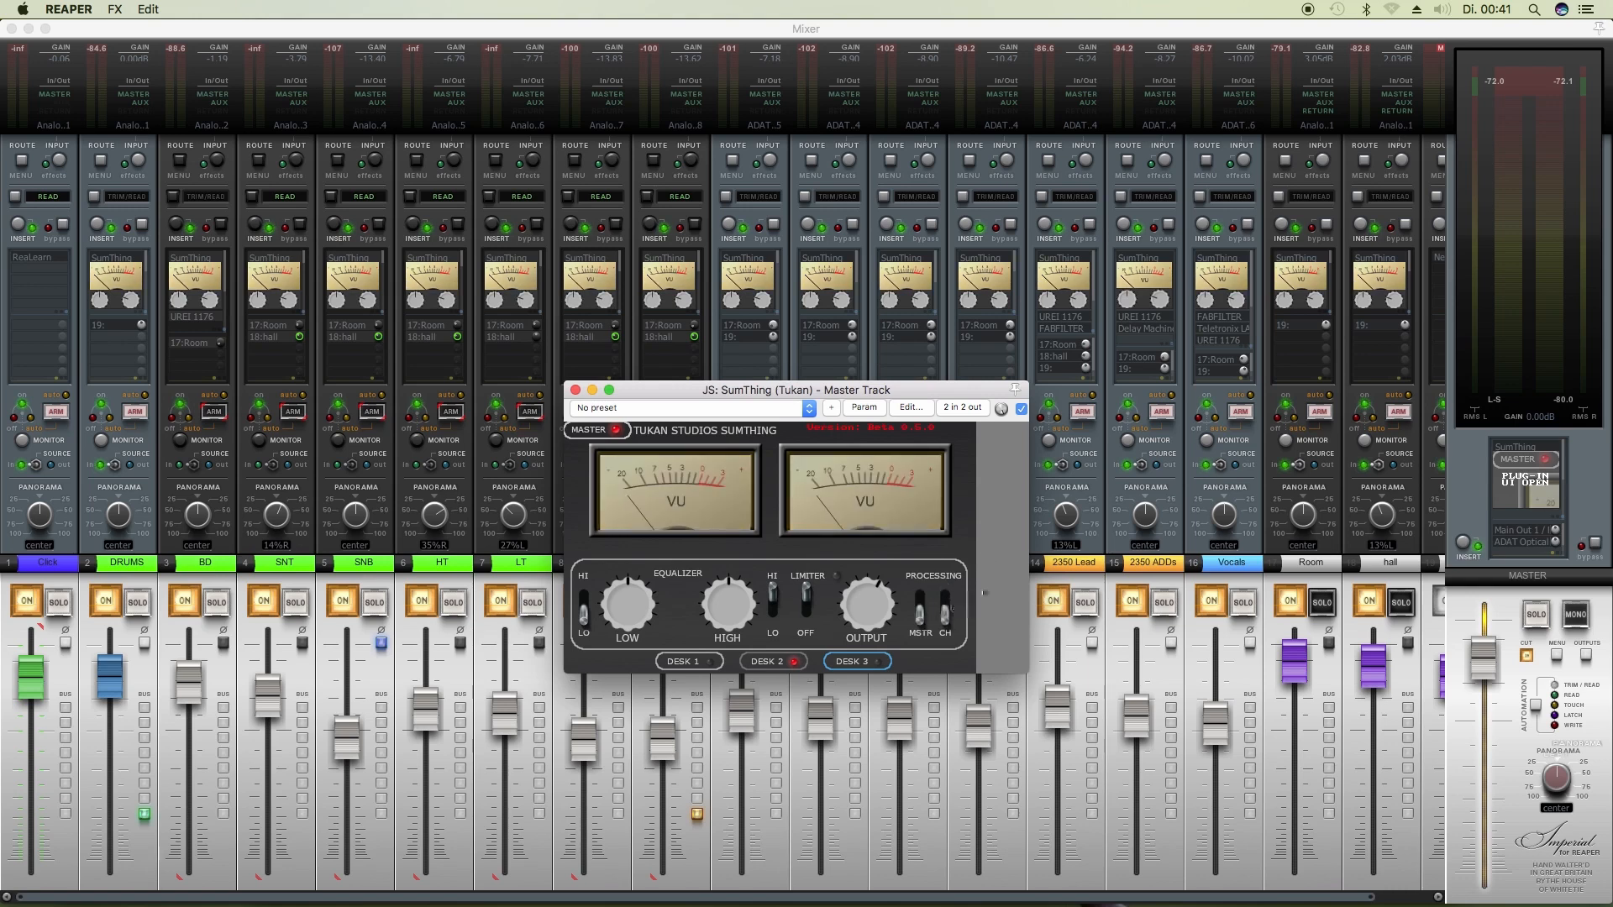
key(space)
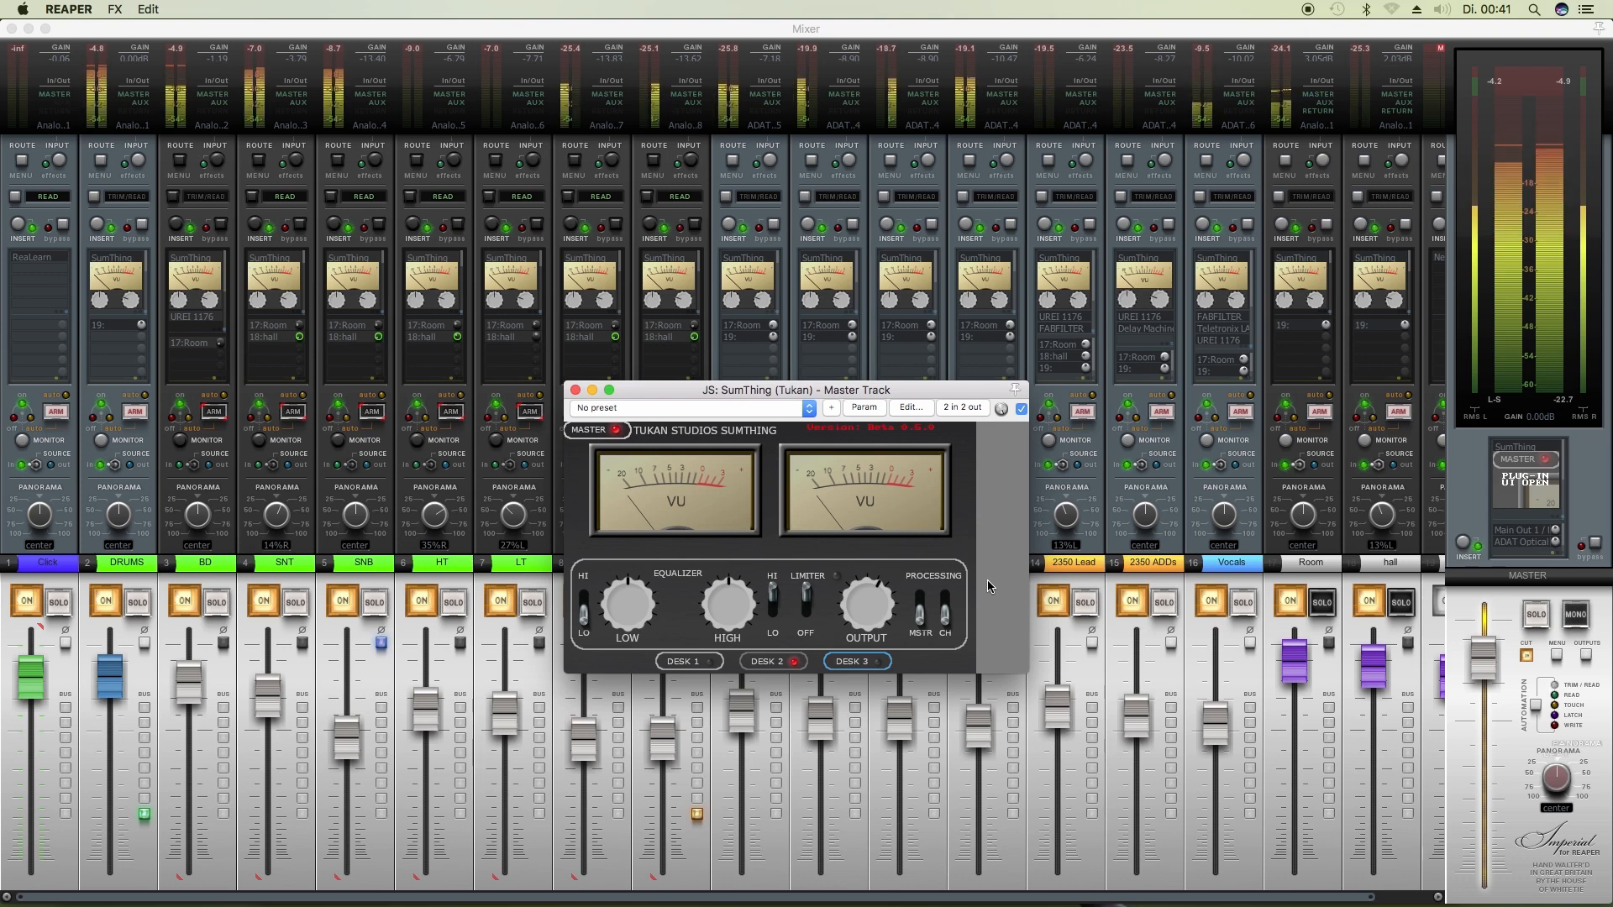
Switch on master and channel processing in the master's SumThing, and audition Desk 3 and Desk 1 on the playing mix.
click(923, 607)
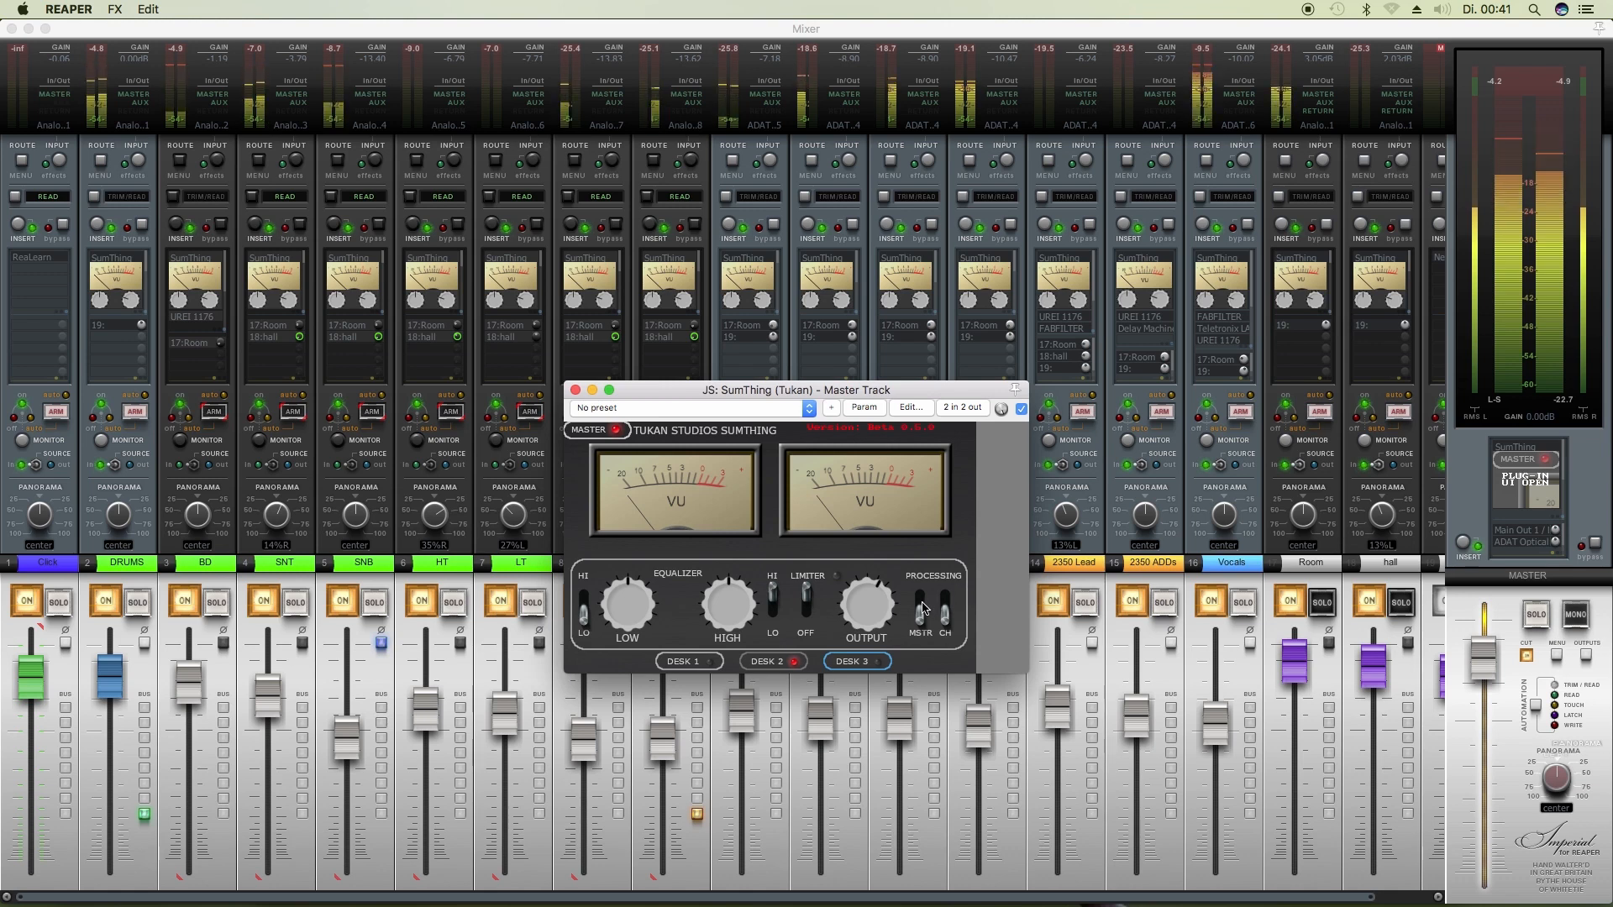
click(947, 607)
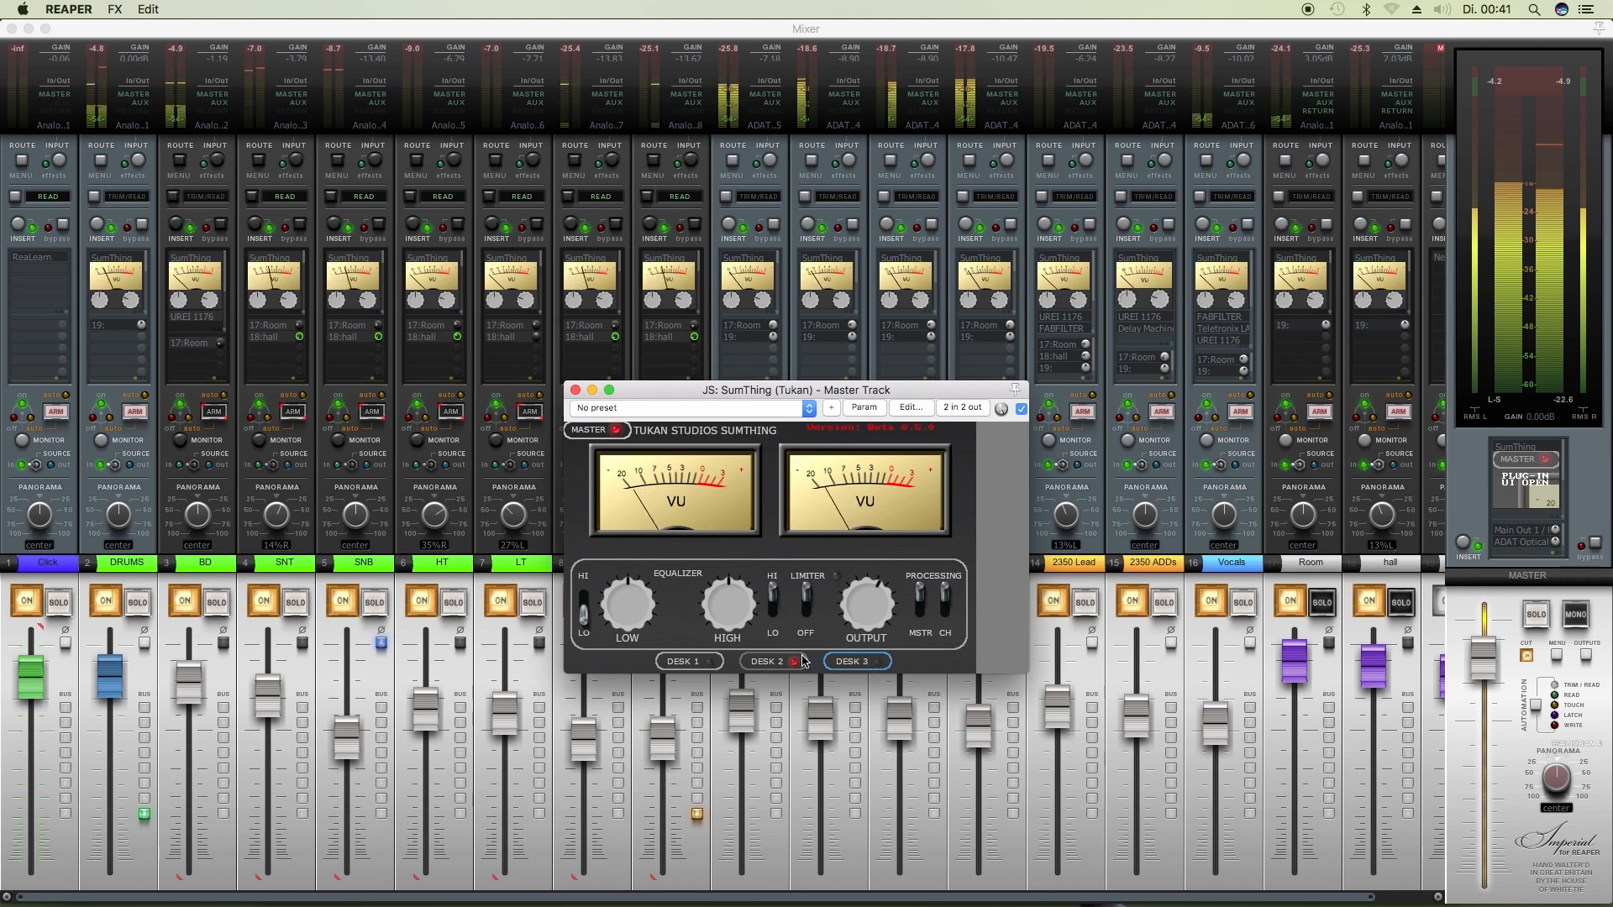
click(857, 667)
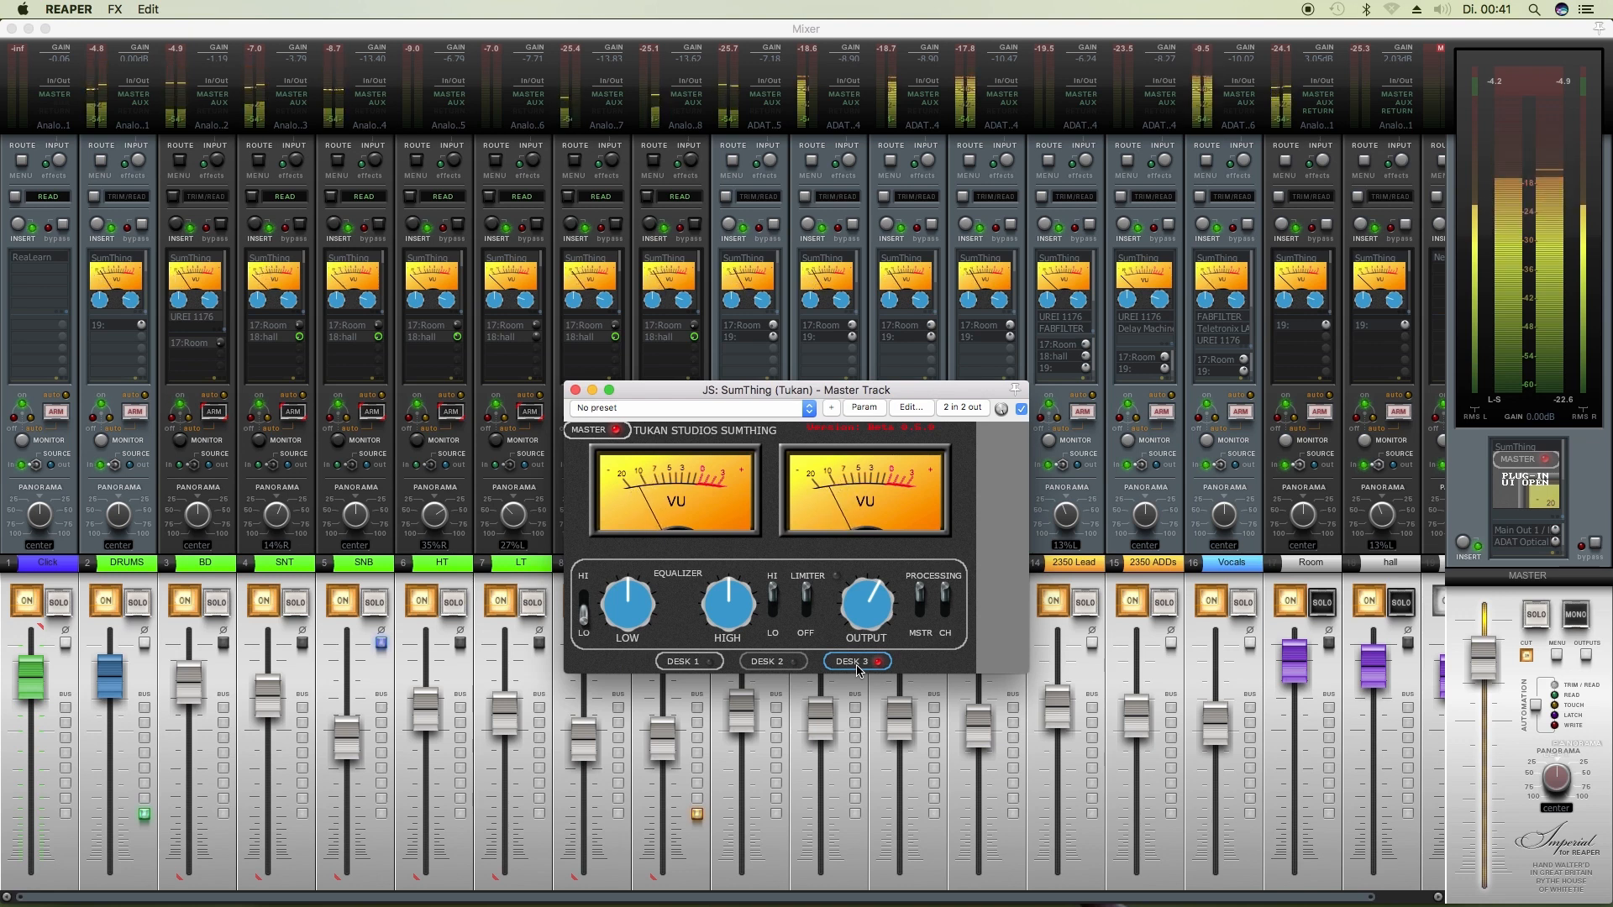
click(707, 665)
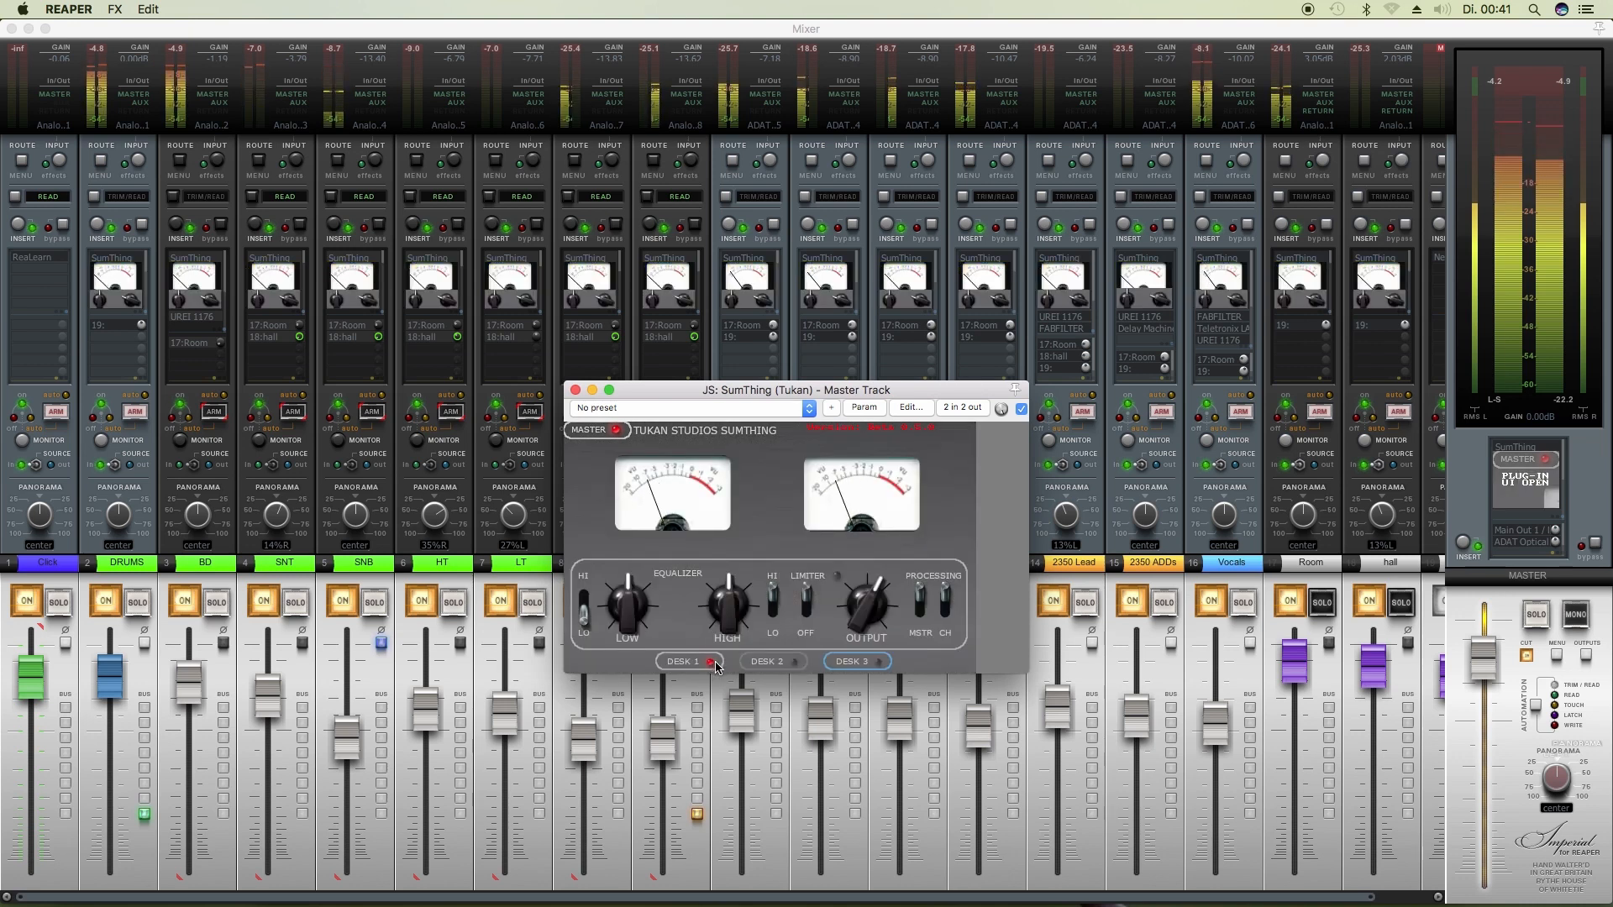
Compare Desk 3 with Desk 2, raise the master's Low and High equalizer knobs slightly, and return to Desk 3.
click(858, 664)
click(791, 663)
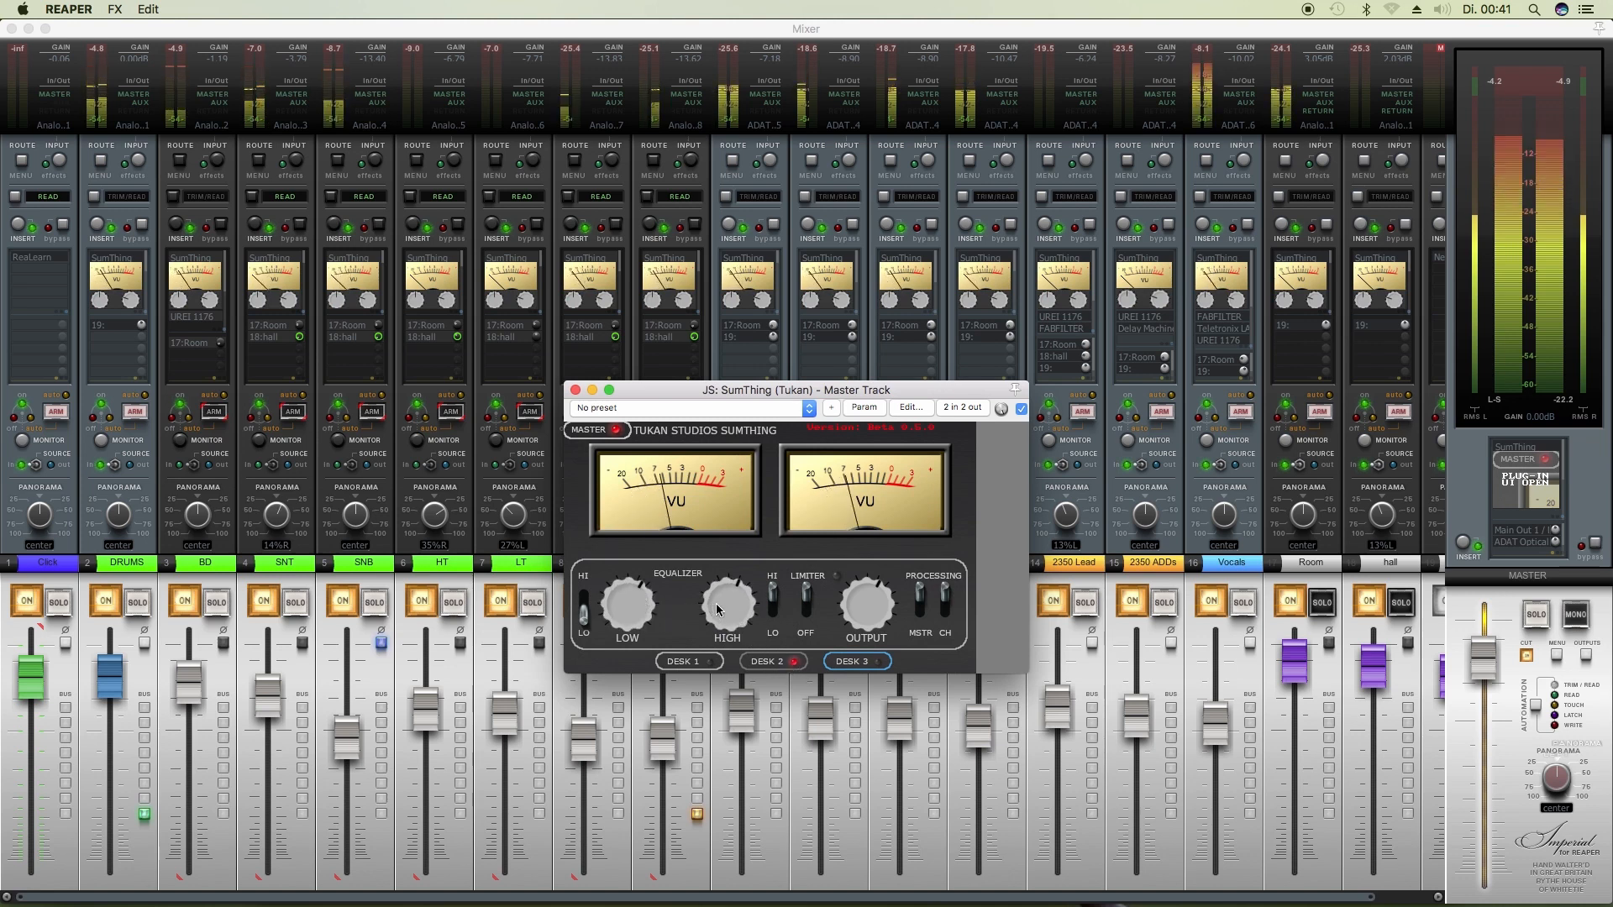
click(847, 662)
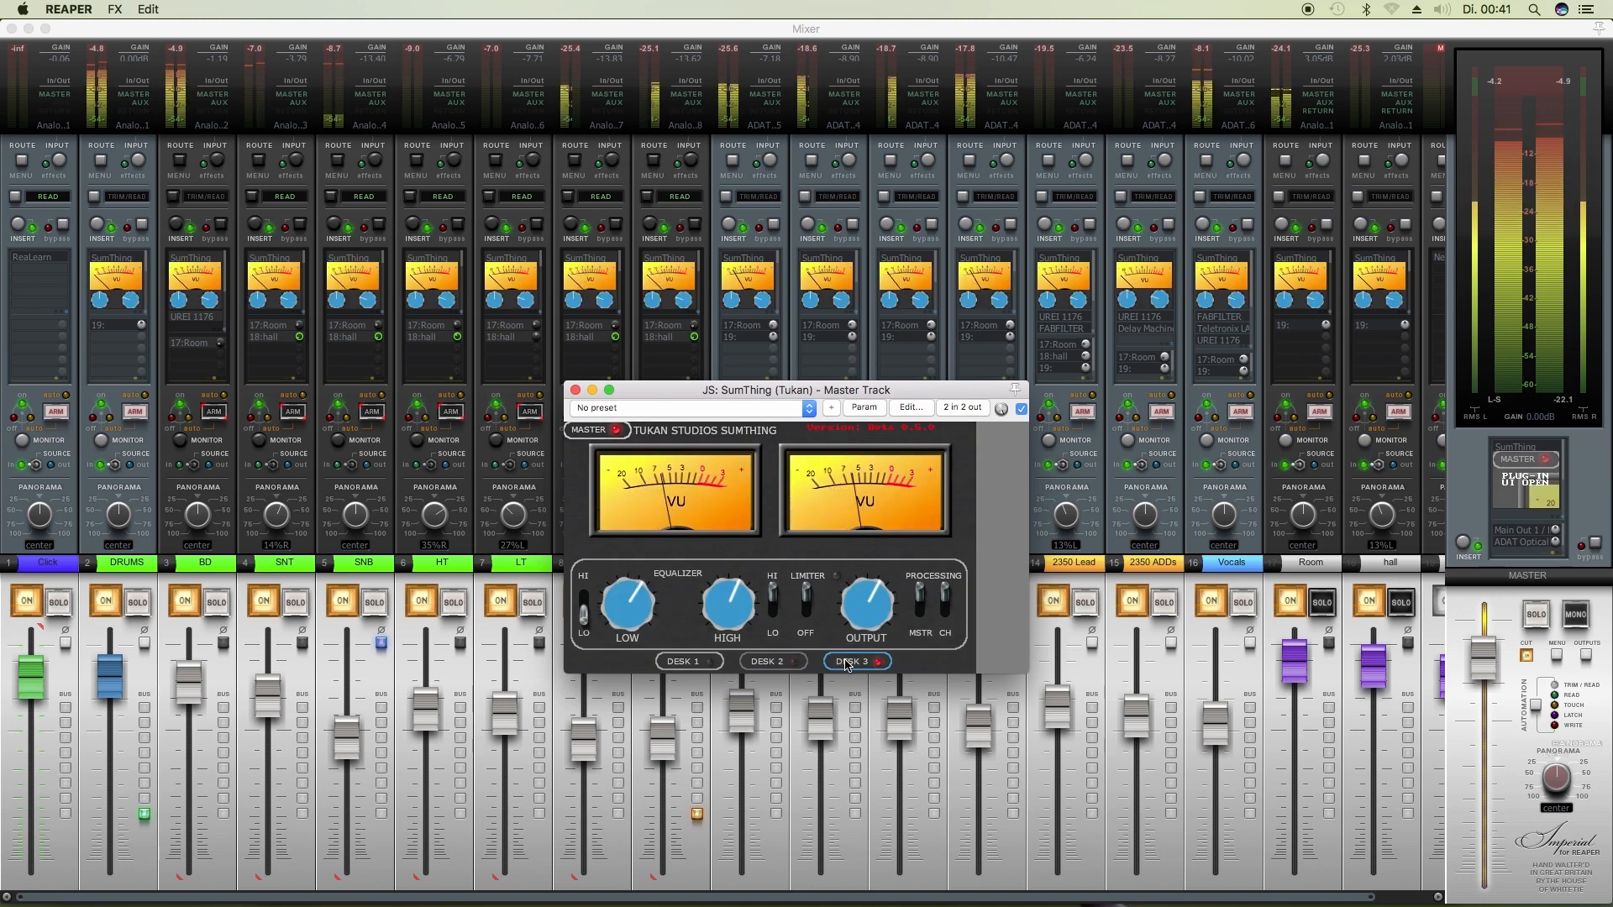
Toggle channel and master processing off and back on, then select Desk 1 and close the master's SumThing.
click(945, 614)
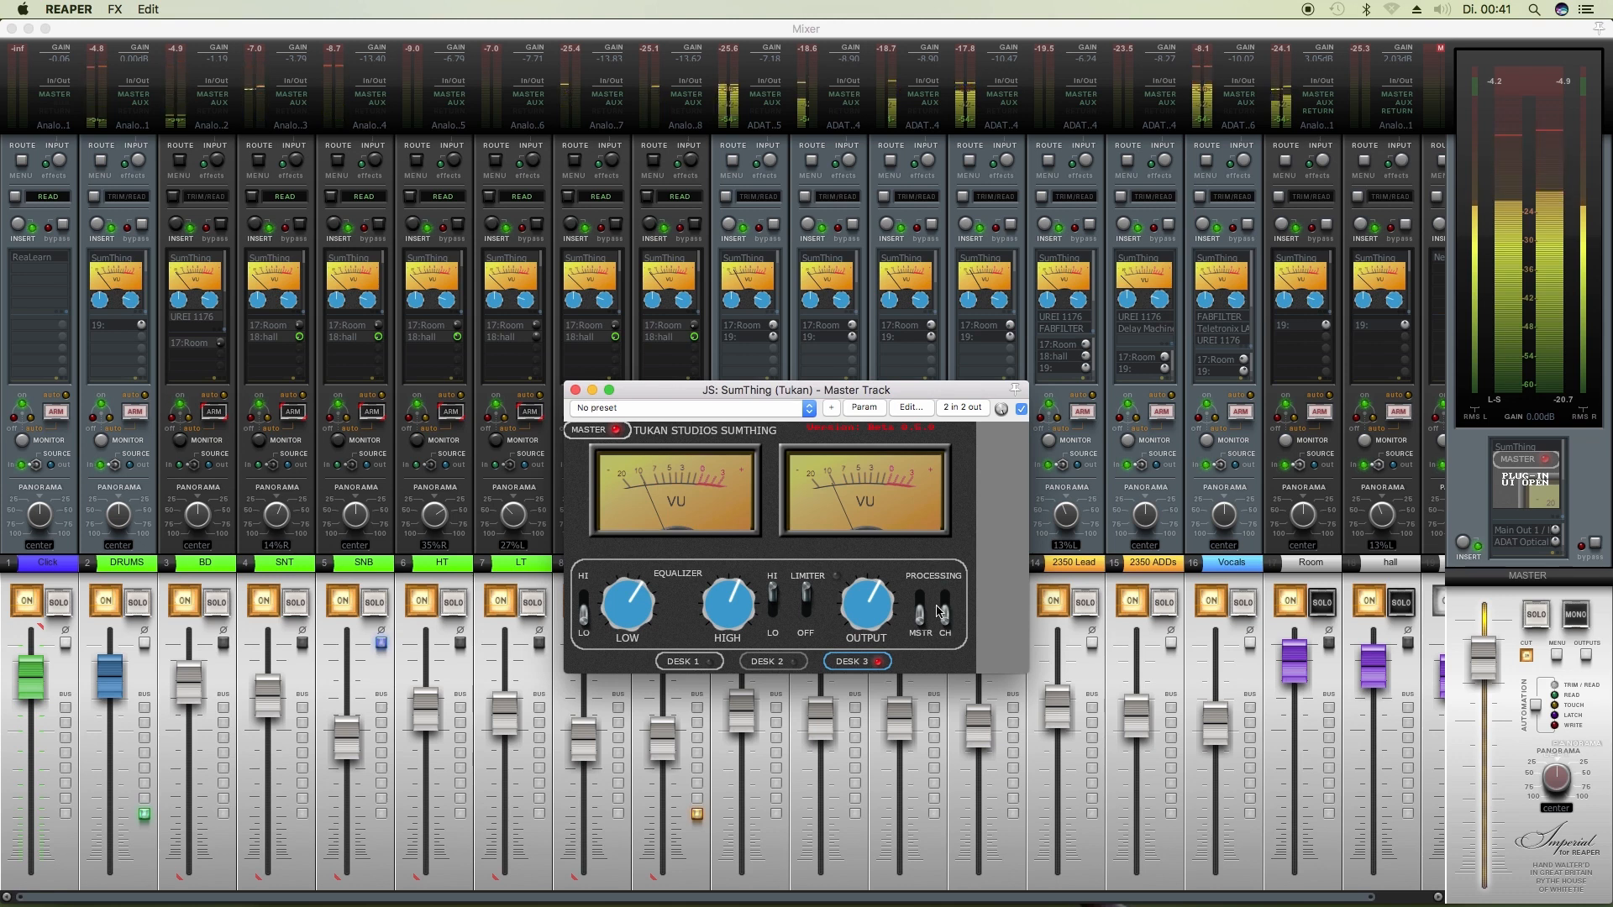
click(921, 611)
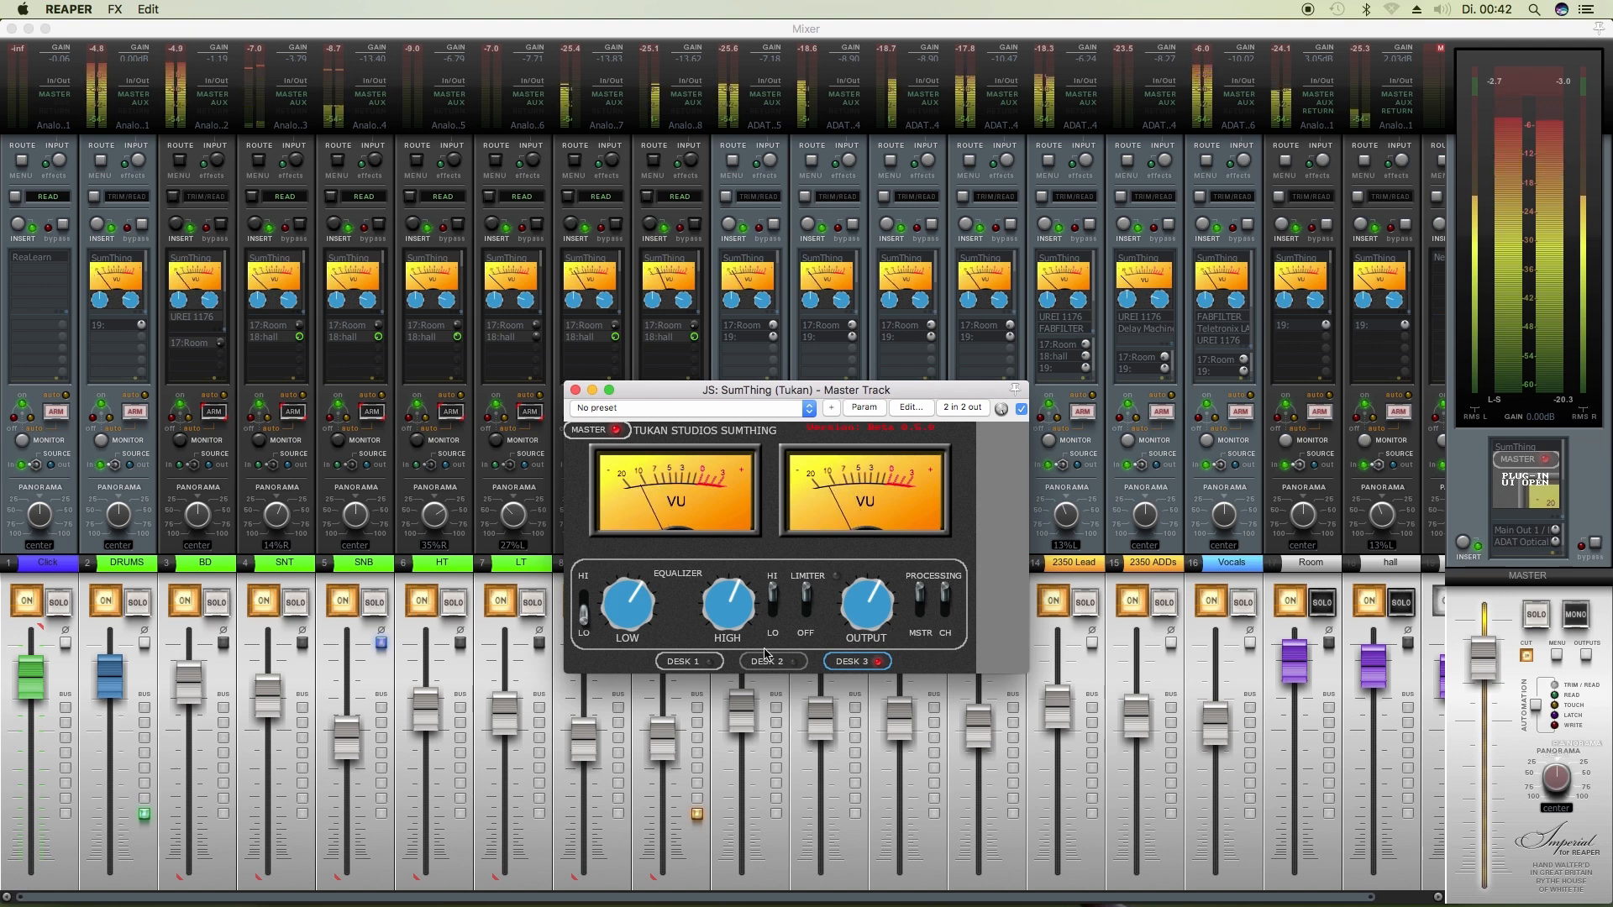
click(710, 661)
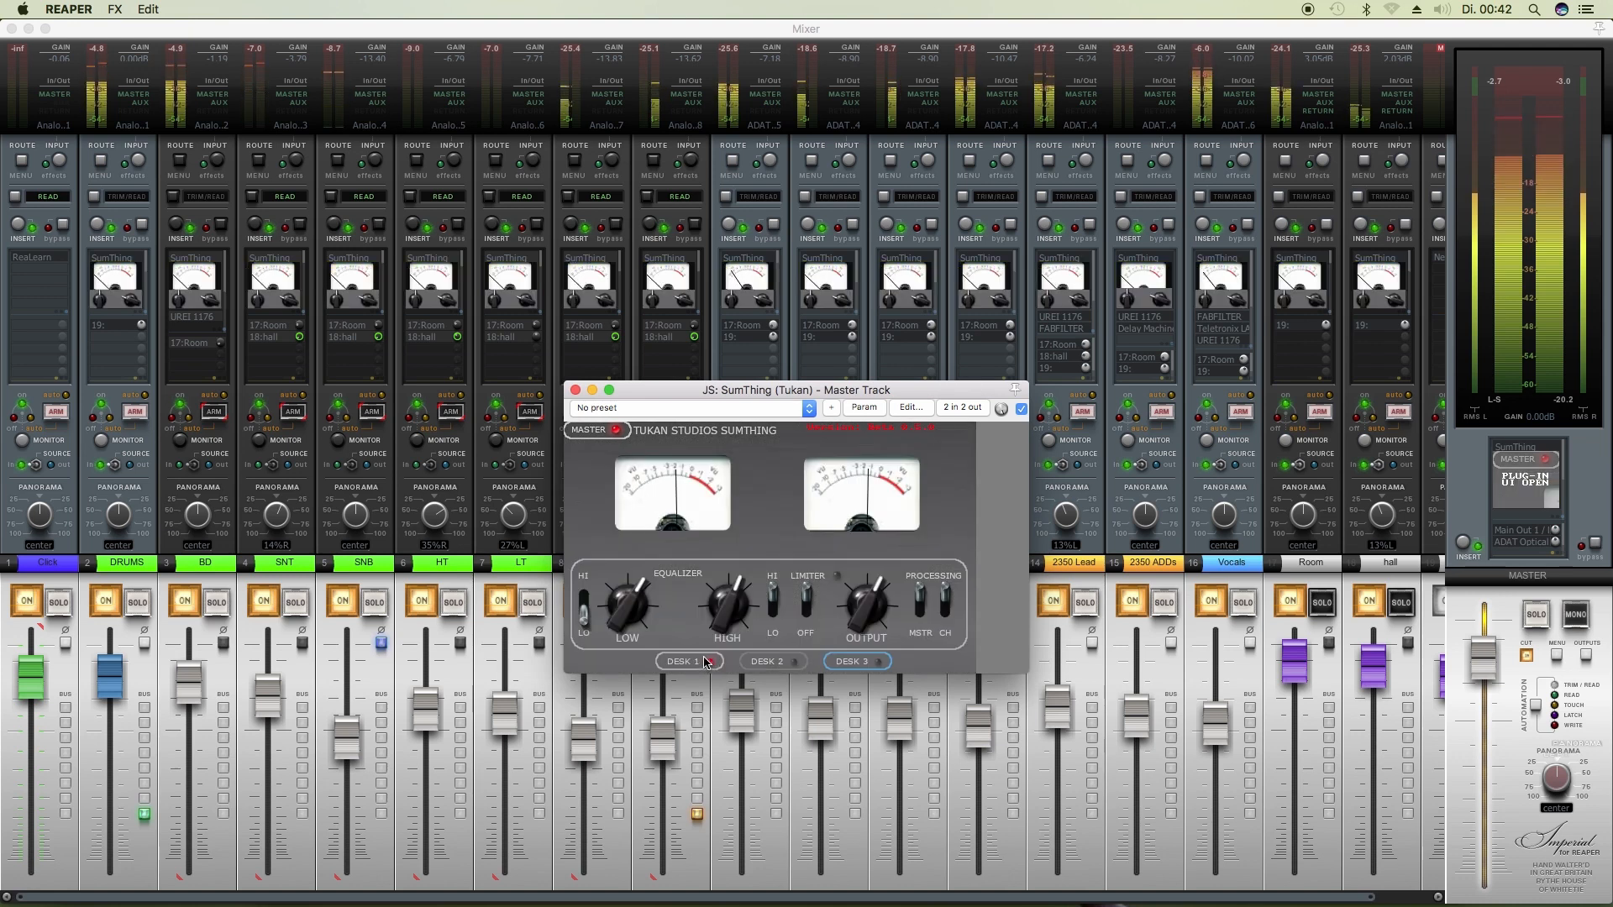
click(575, 390)
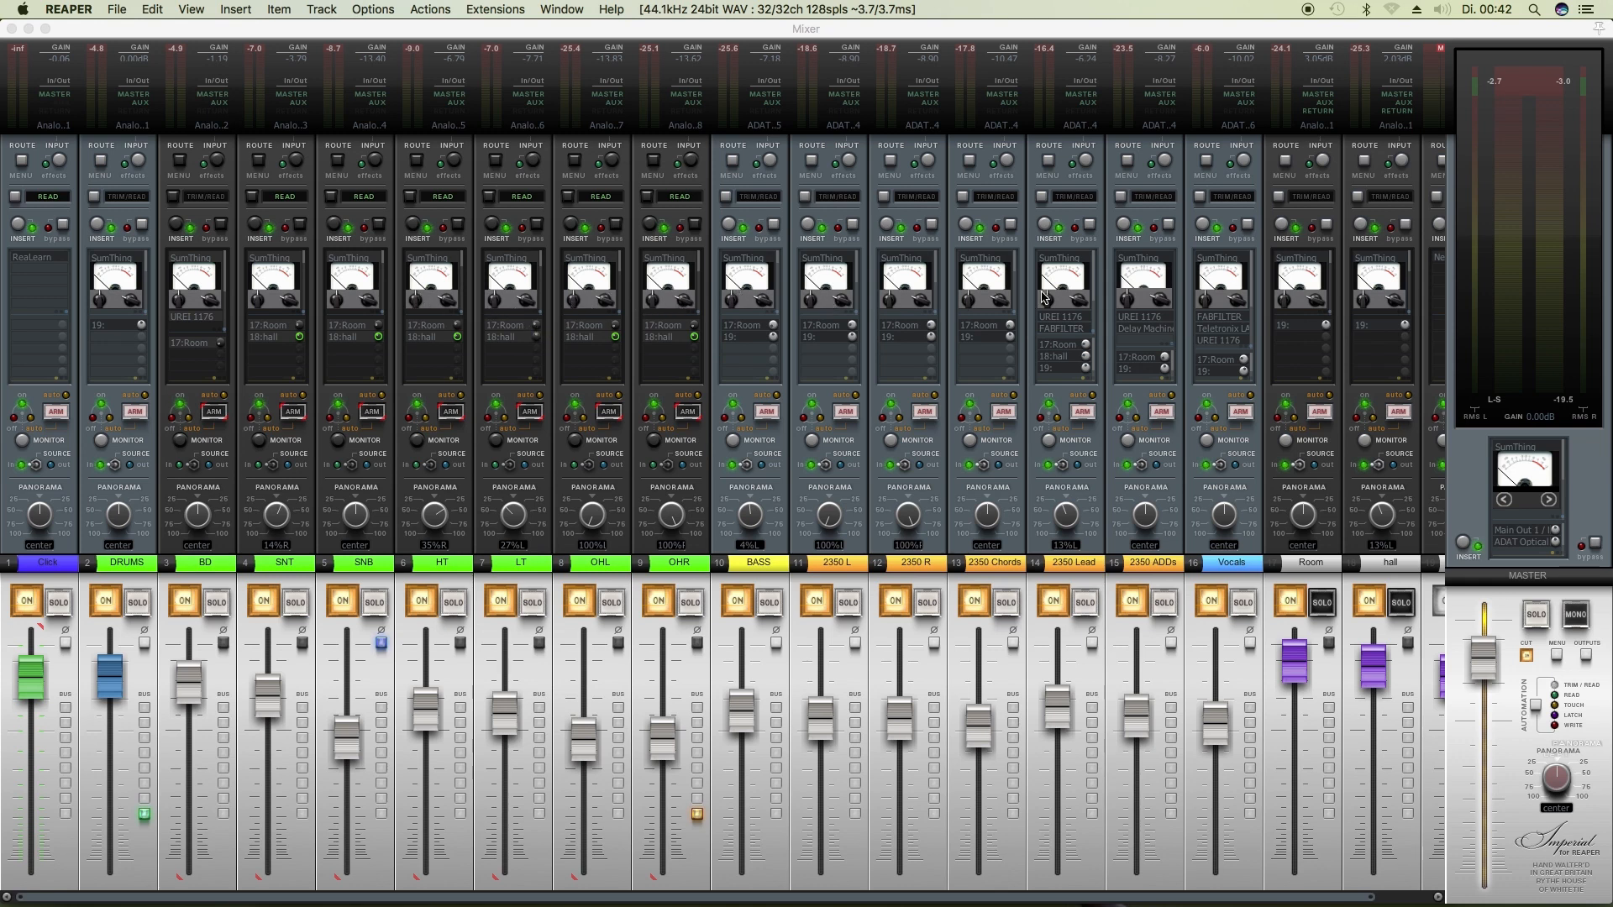
Open the SumThing on the BASS track, move its window clear of that channel, and solo the BASS track.
click(749, 263)
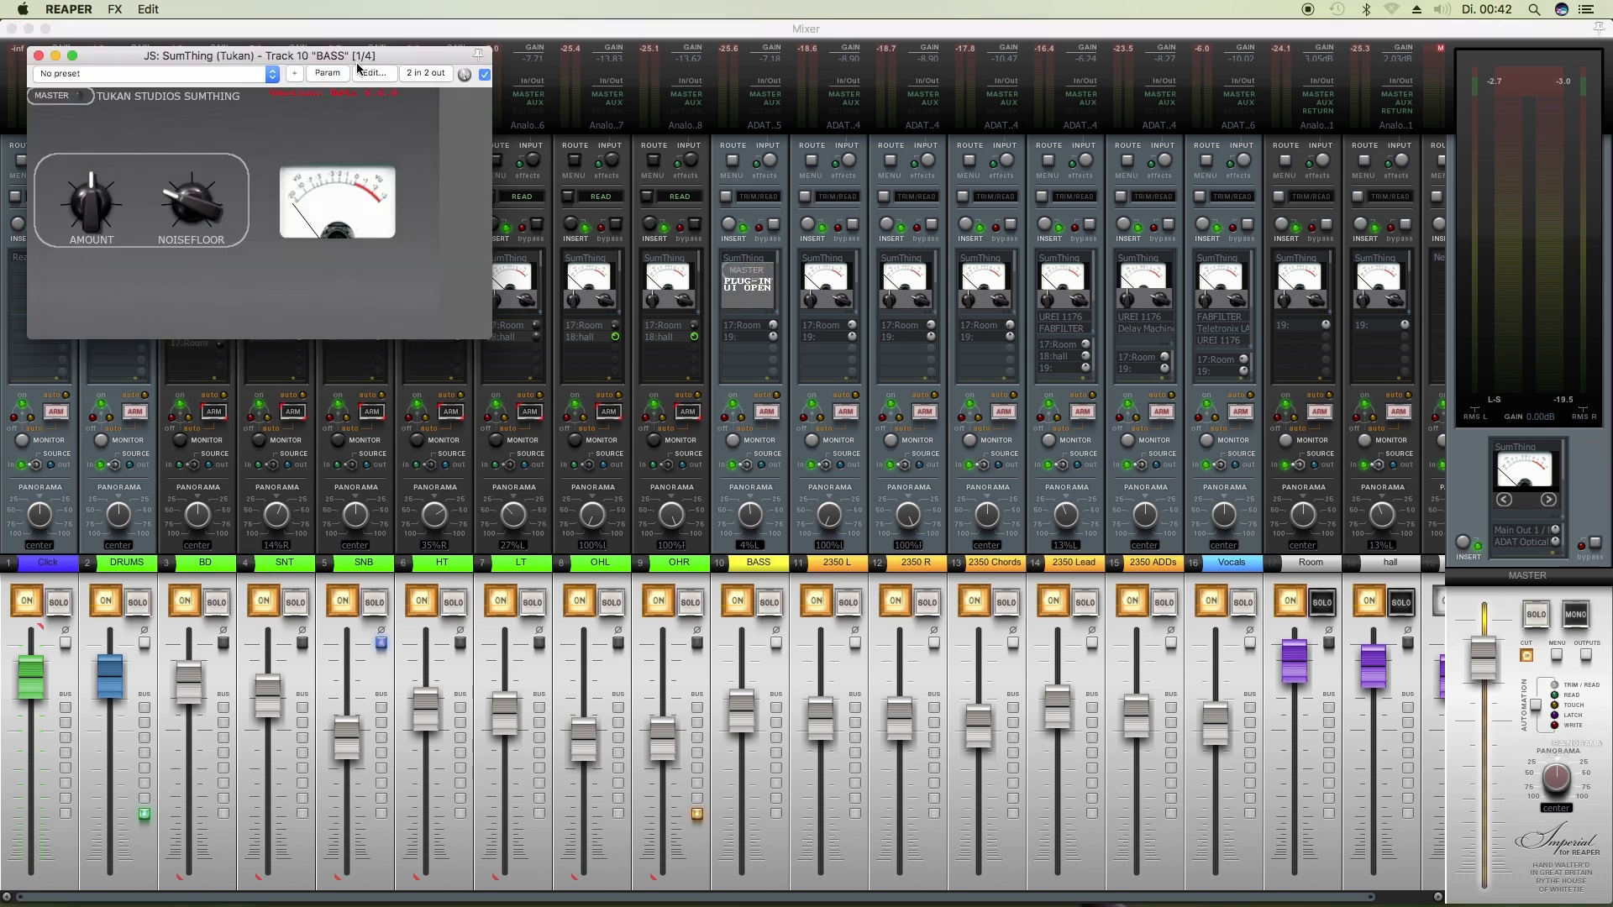
drag(357, 61, 687, 241)
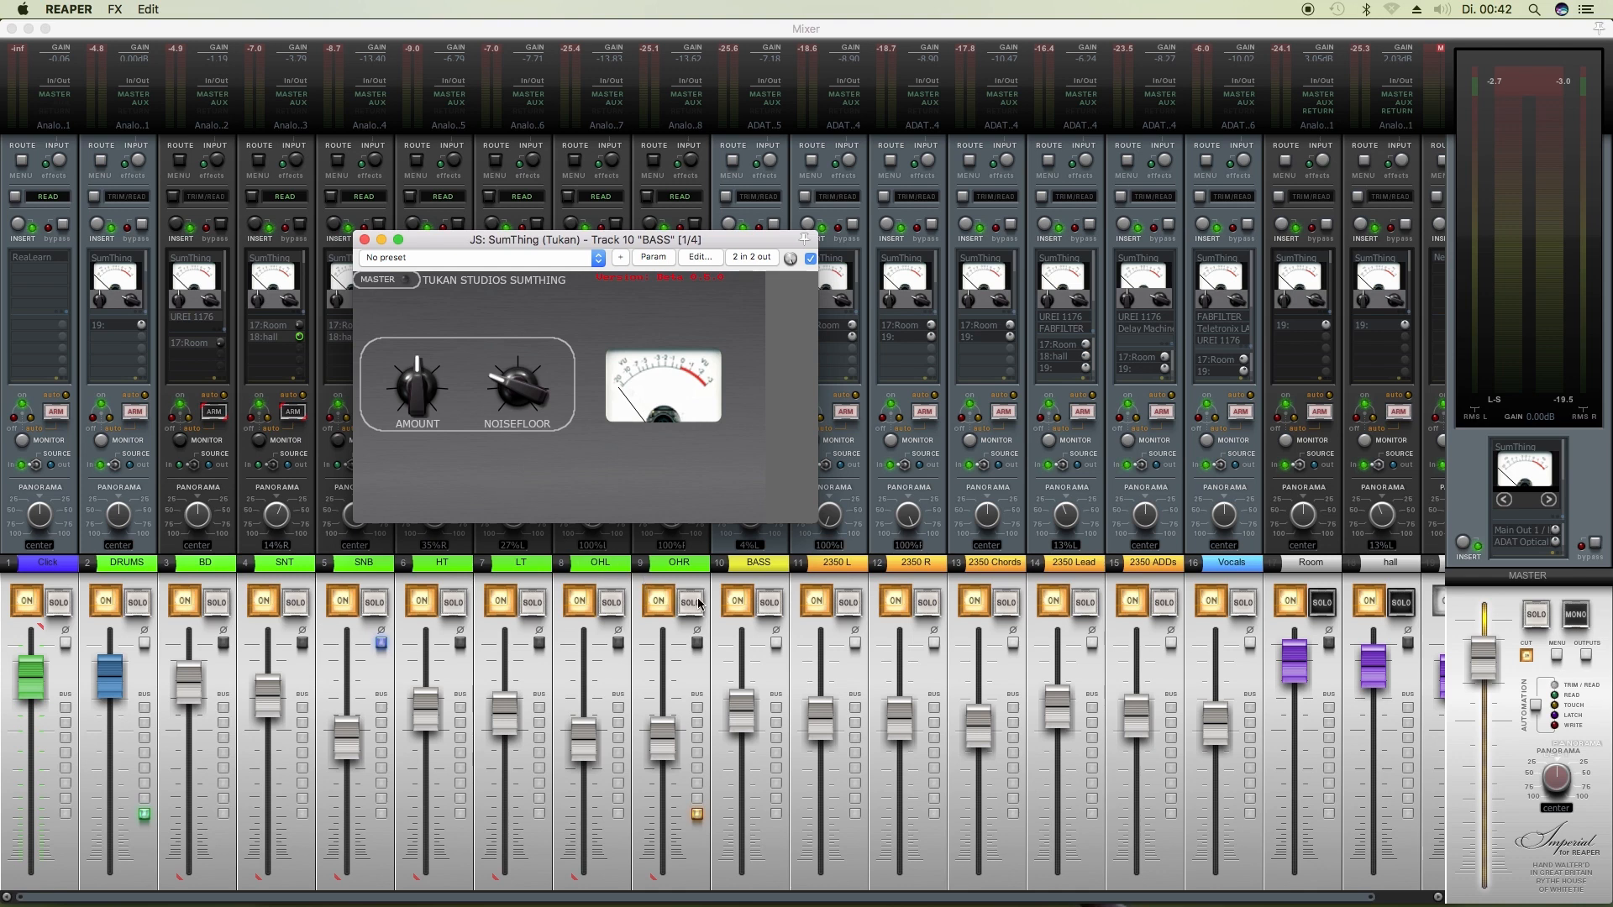
click(769, 603)
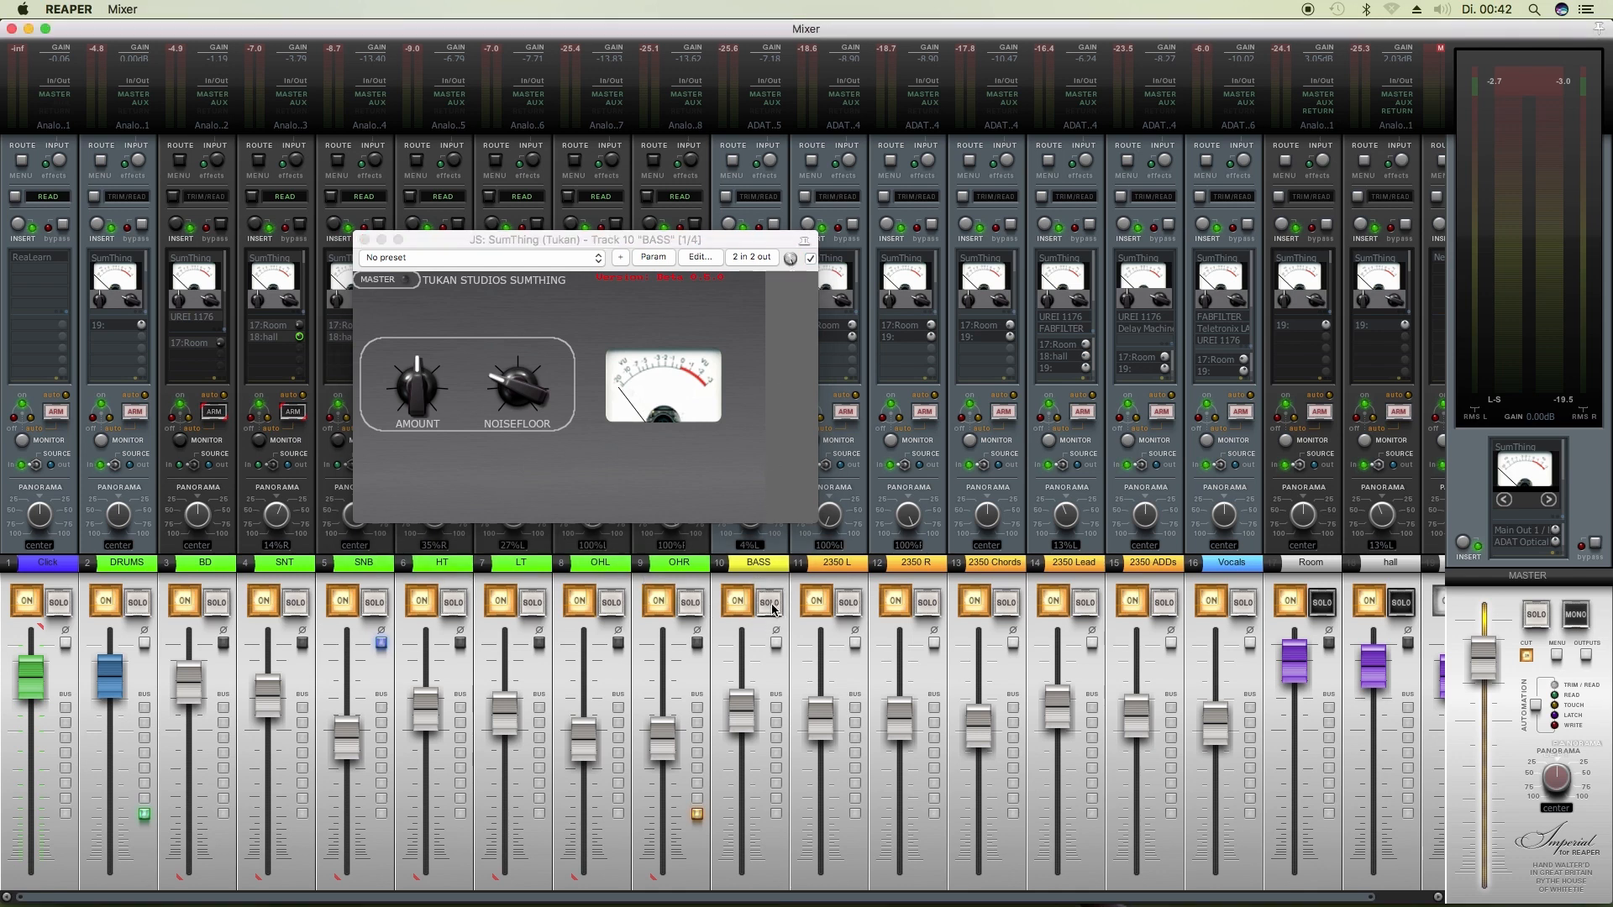
click(640, 484)
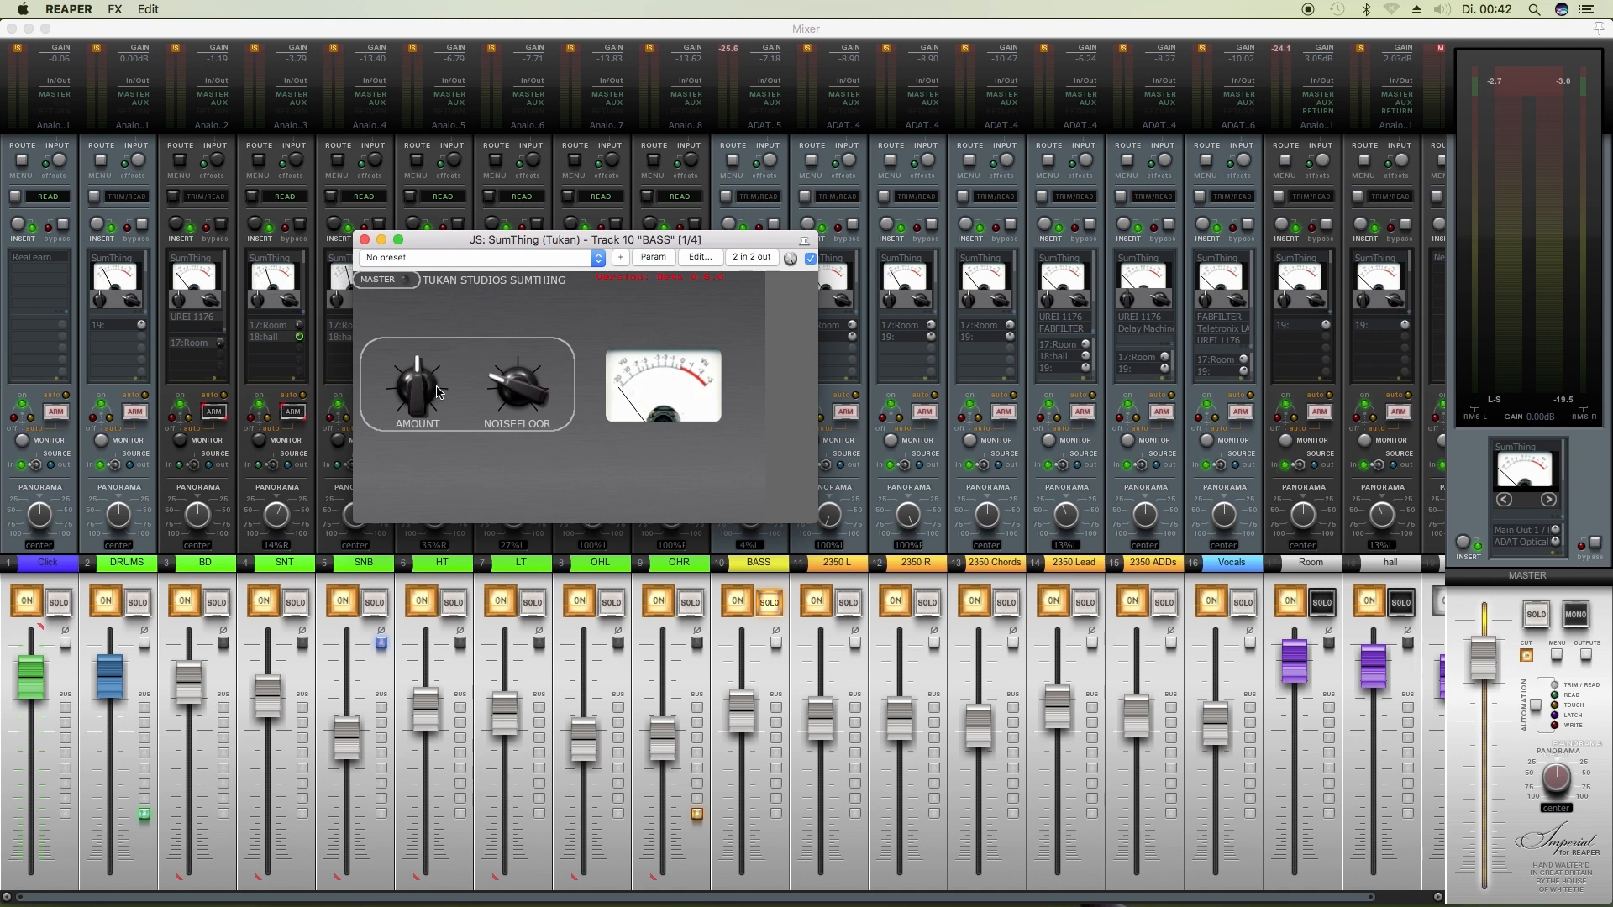
Sweep the BASS track's Amount knob to maximum, down to minimum and partly back up, leaving it at a low setting.
drag(437, 391, 435, 351)
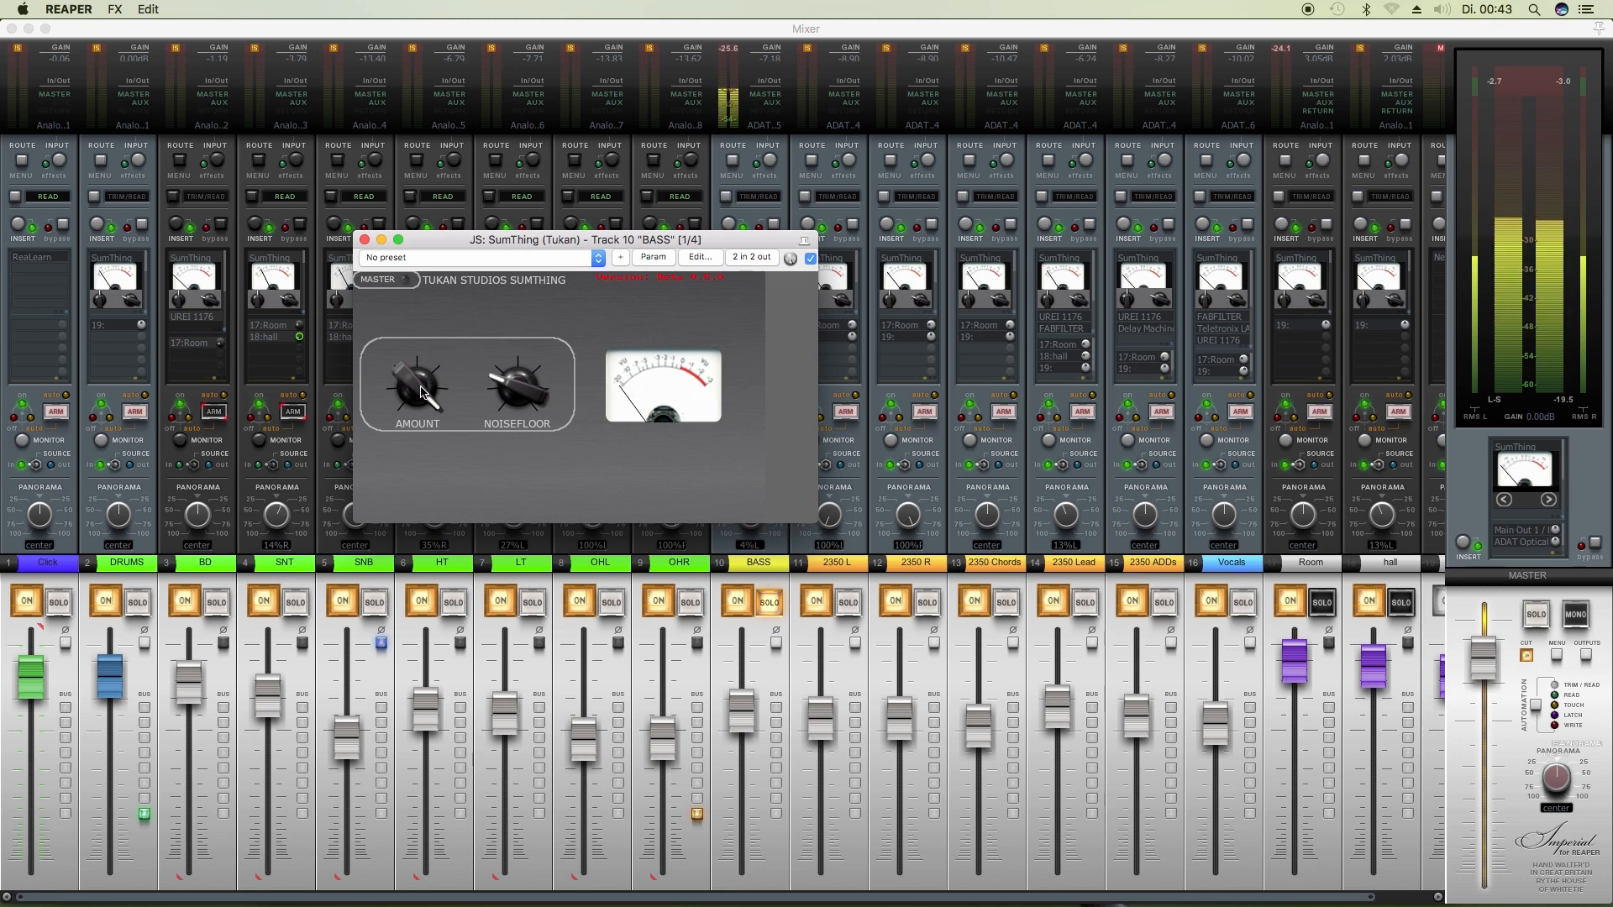
drag(422, 390, 429, 477)
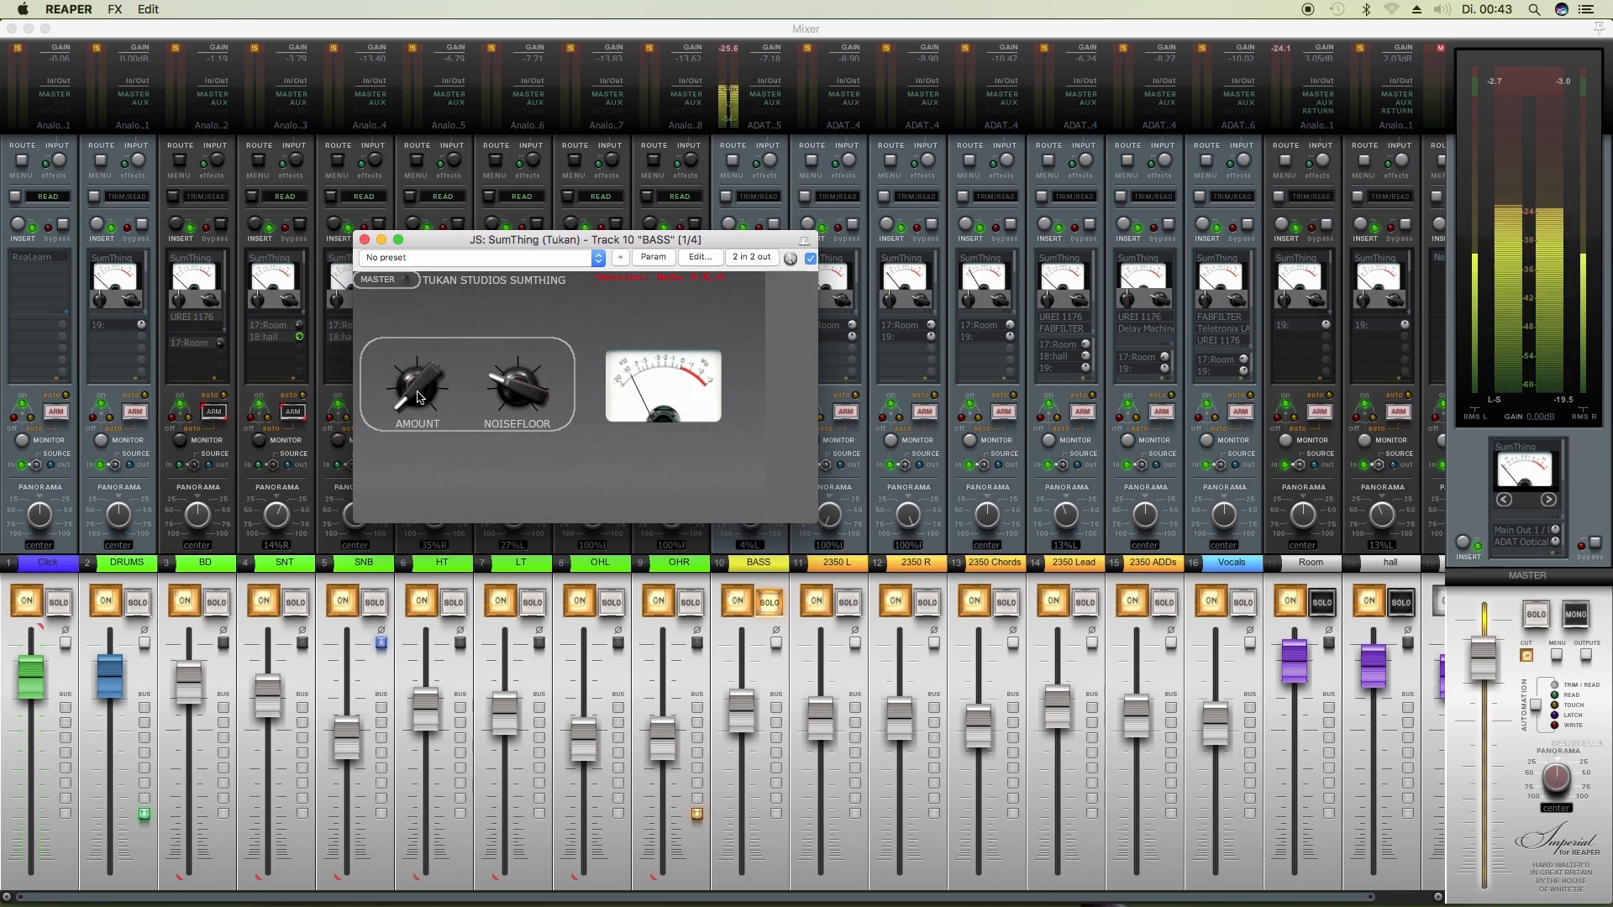
drag(419, 397, 427, 362)
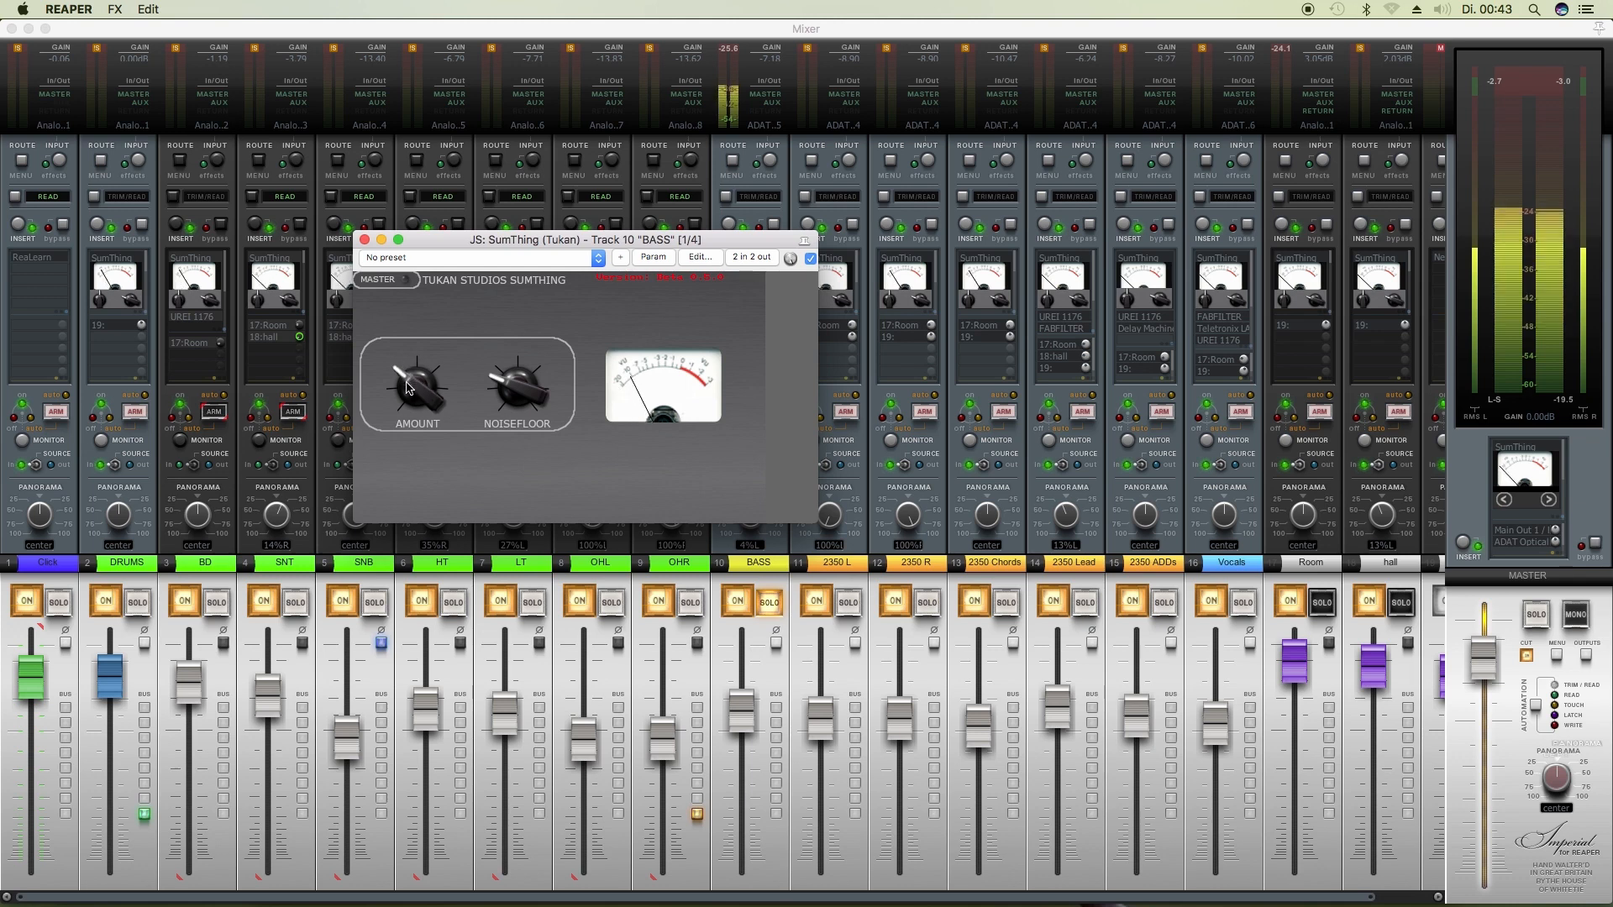
drag(408, 387, 445, 402)
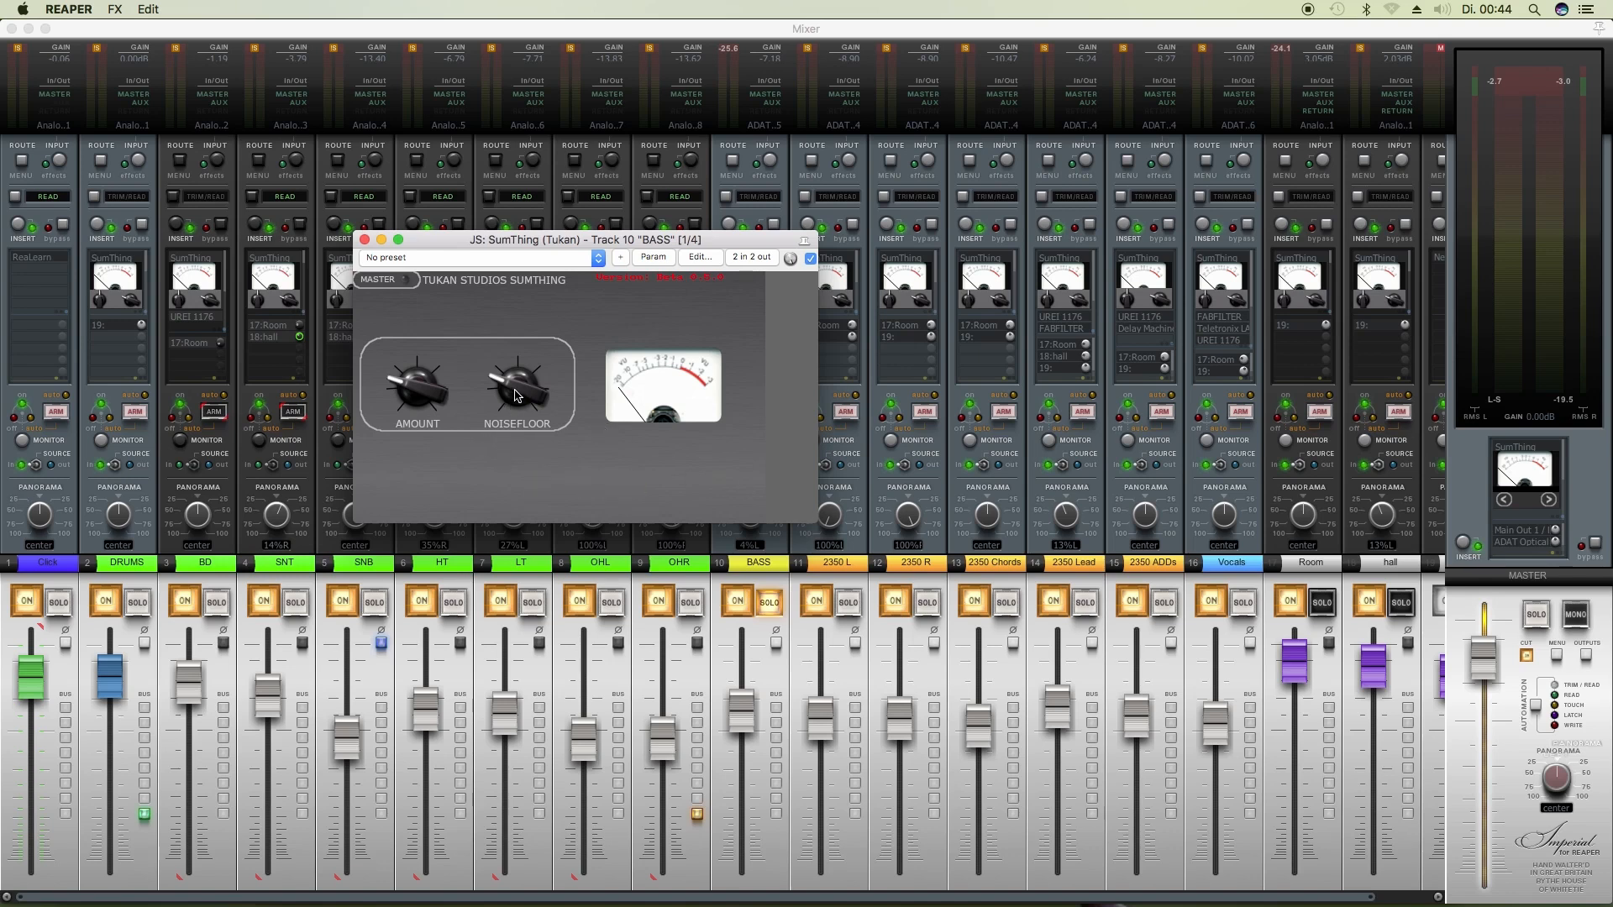
Sweep the BASS track's Noisefloor knob down, up and back to a low setting, and close the plugin window.
drag(513, 389, 516, 430)
drag(523, 400, 530, 304)
drag(522, 391, 520, 405)
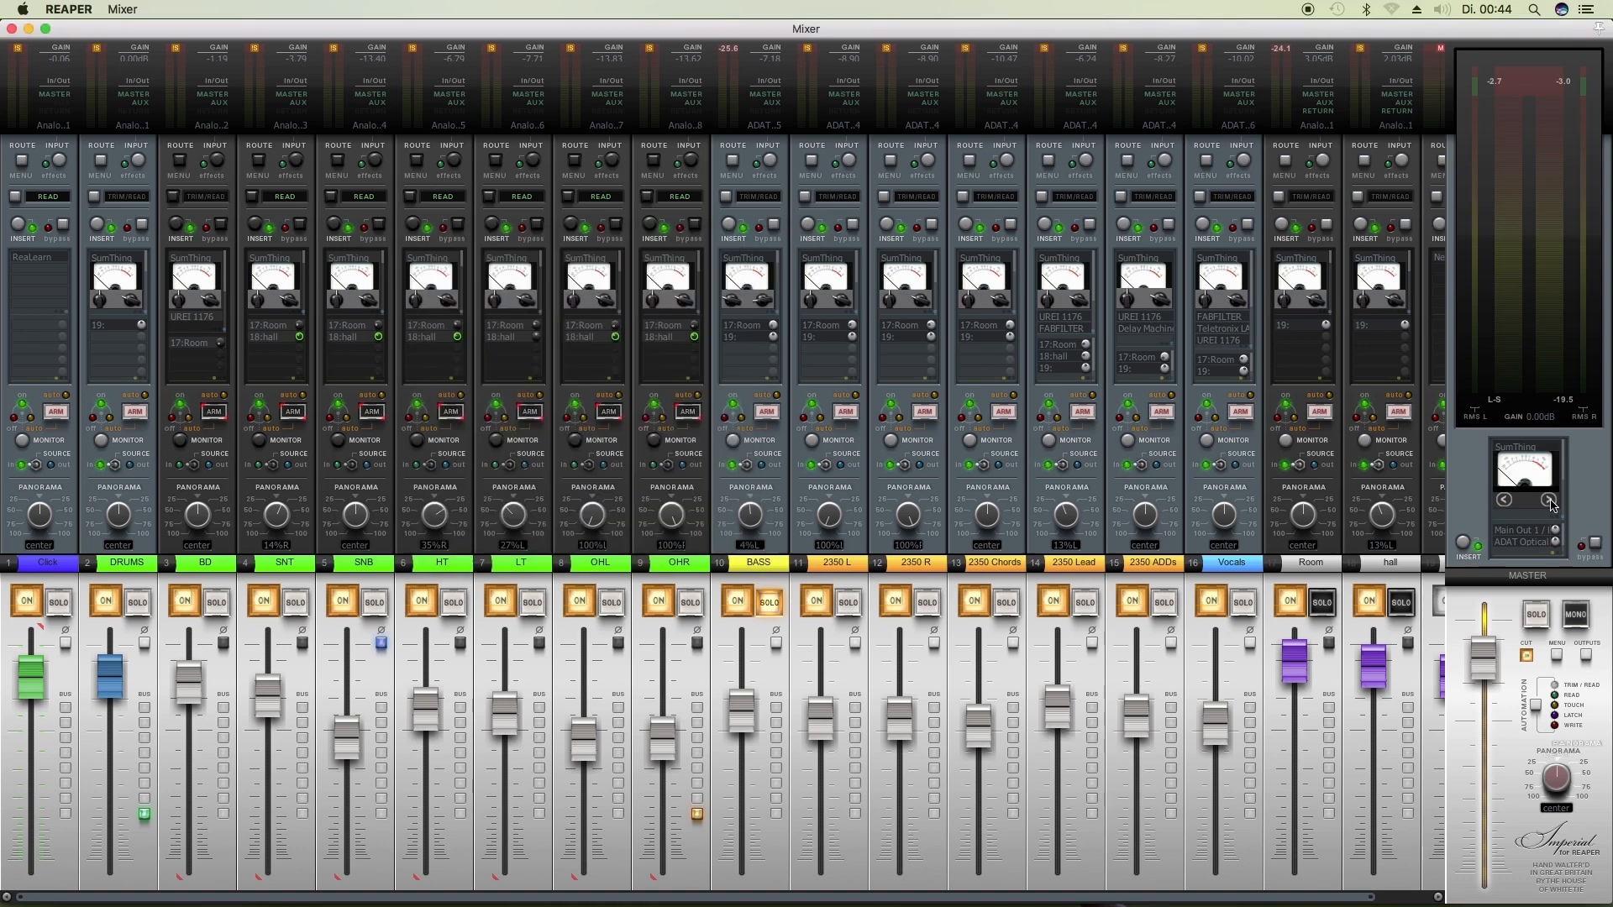
Switch the console to Desk 2, reopen the BASS track's SumThing and turn its Amount knob to maximum.
click(1550, 501)
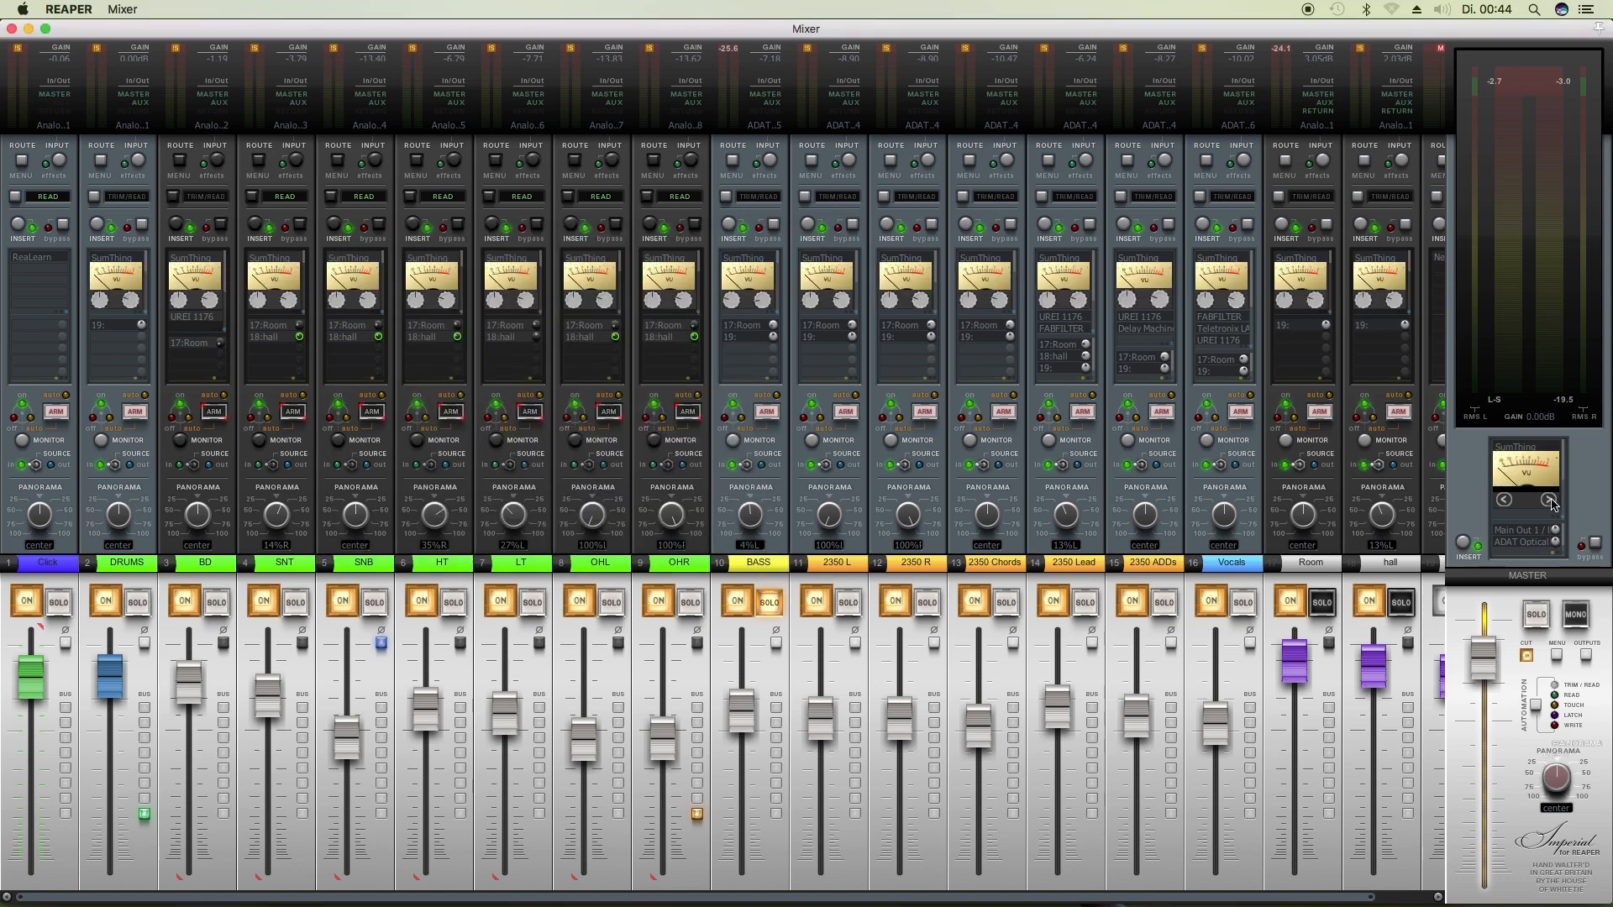
click(758, 262)
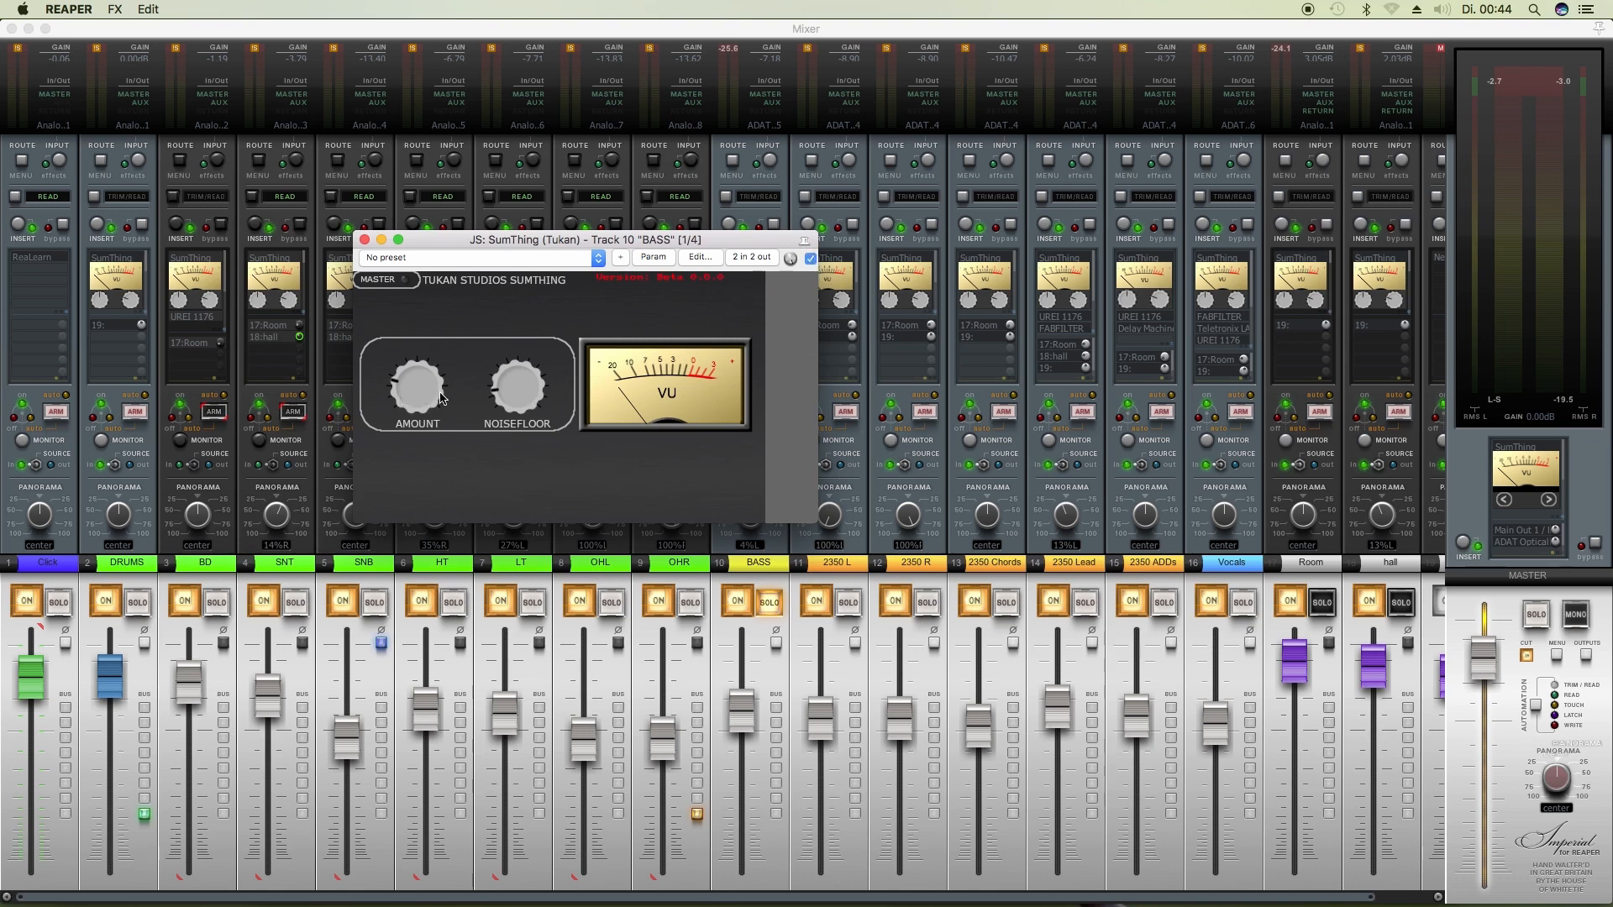
drag(436, 399, 435, 353)
drag(420, 390, 428, 371)
Switch the console to Desk 3 and adjust the BASS track's Amount knob to slightly below maximum.
click(1552, 501)
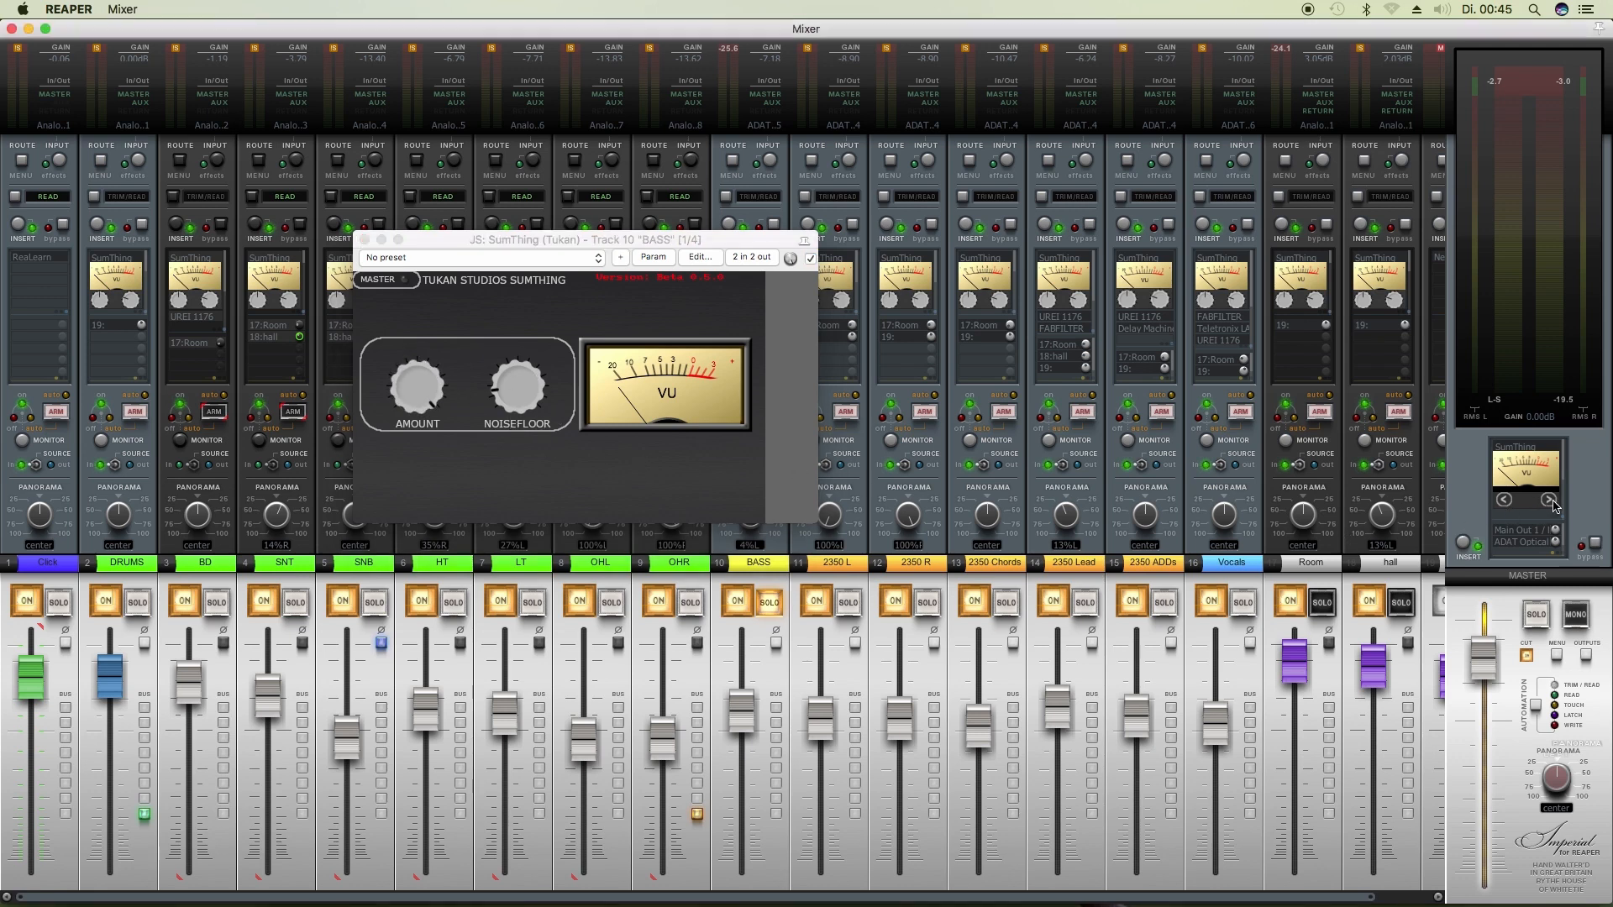
click(1549, 502)
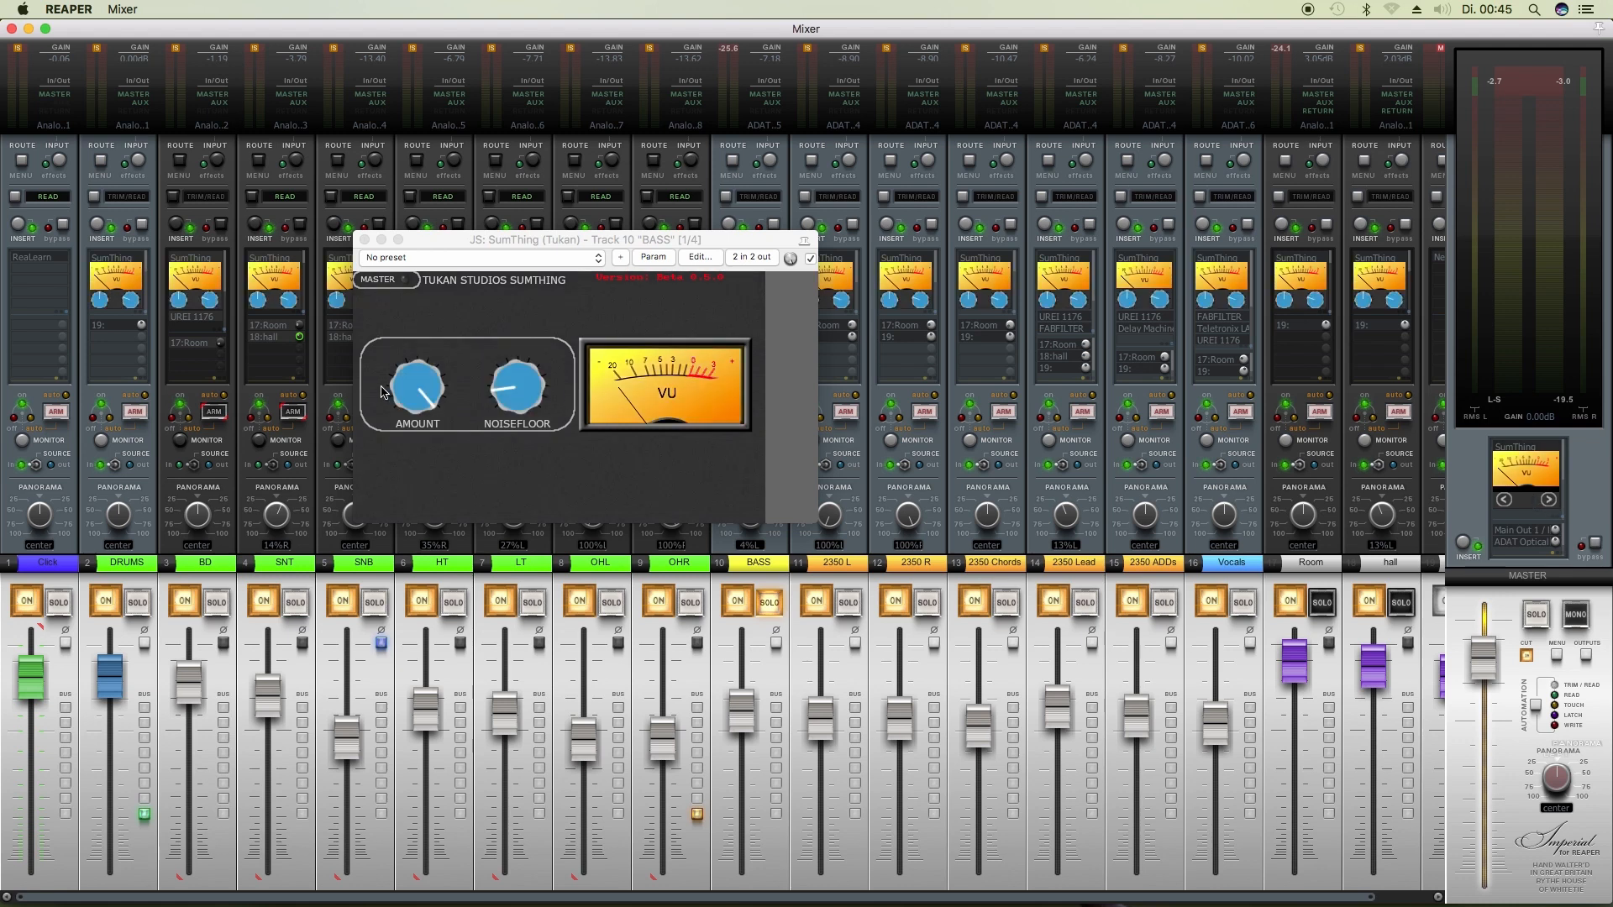
mouse_move(420, 394)
mouse_down()
mouse_move(421, 447)
mouse_move(424, 373)
mouse_up()
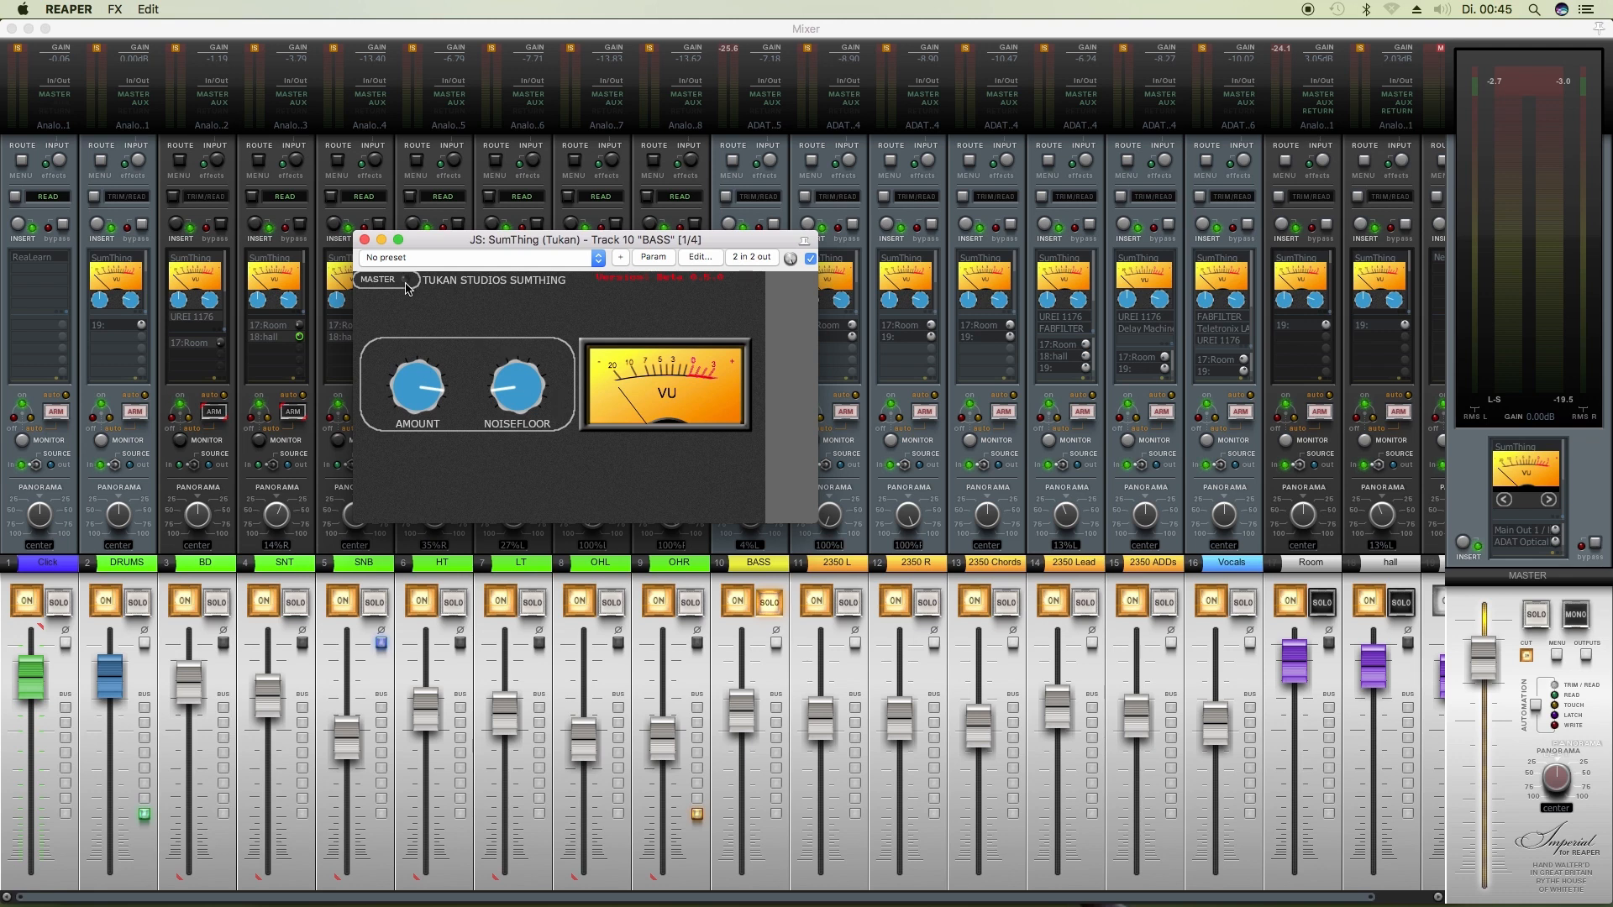
Close the BASS track's SumThing and open the one on the master track.
click(365, 239)
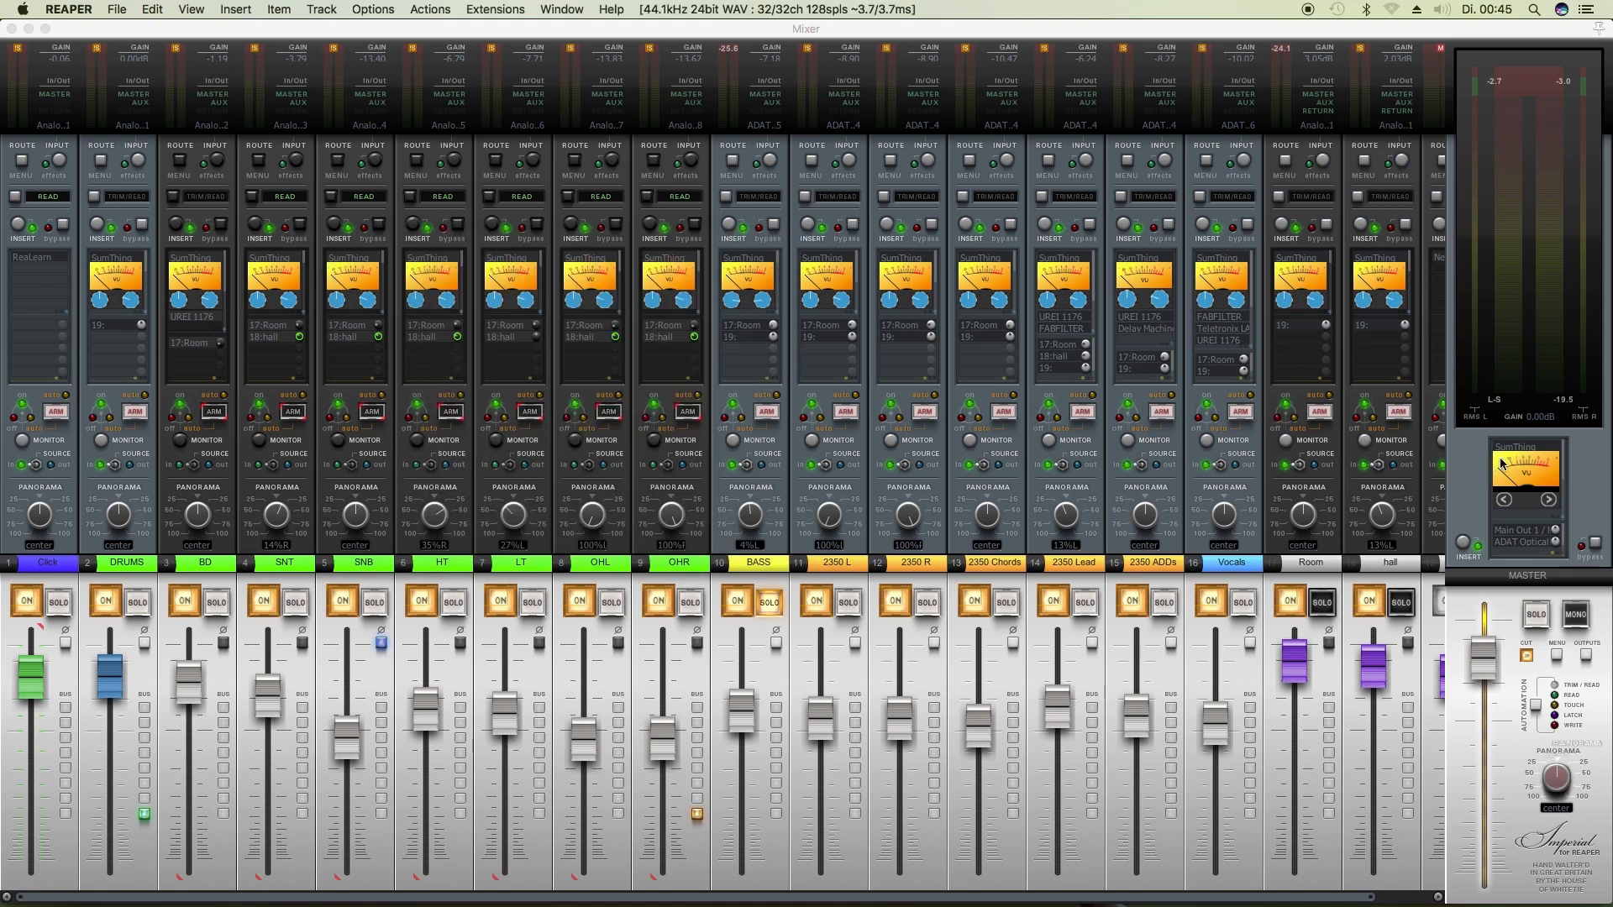
click(1524, 454)
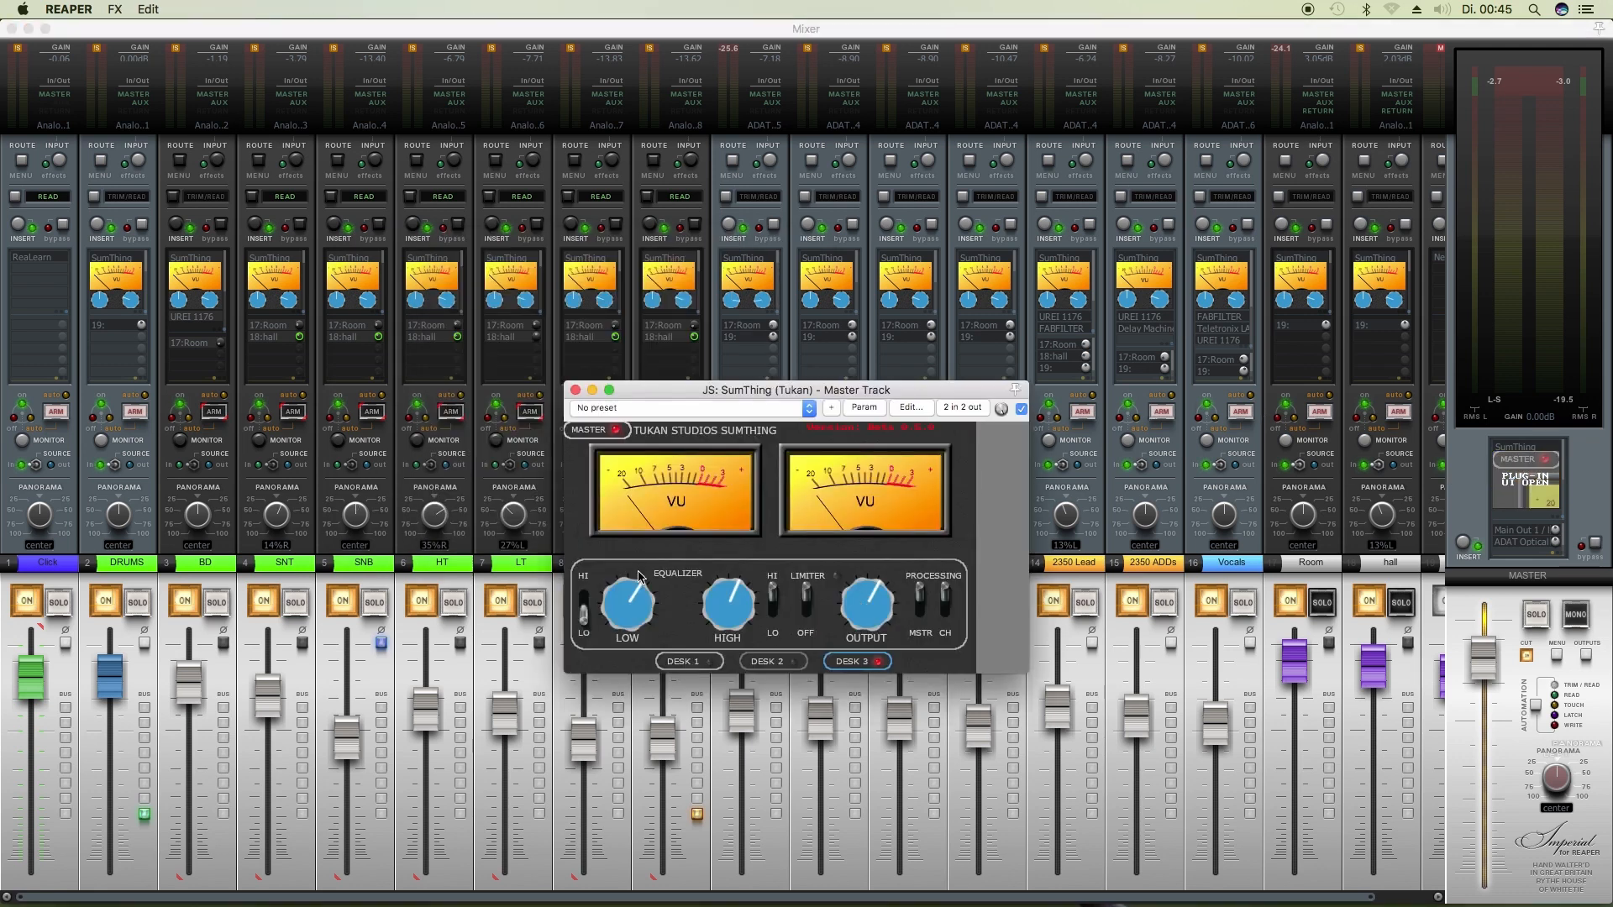